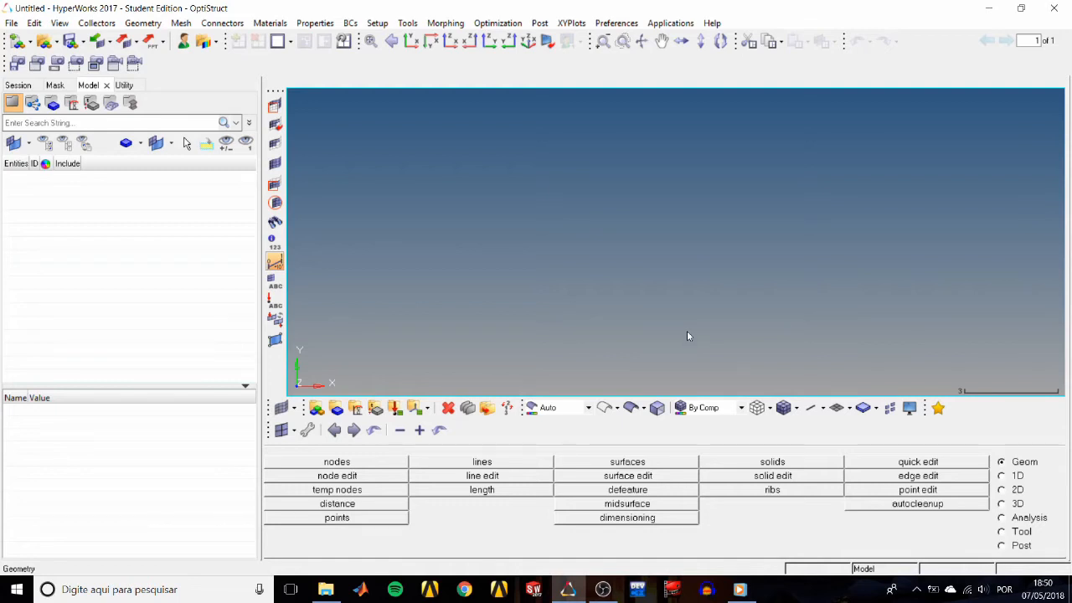
# - Open the model file bumper.hm
pyautogui.click(12, 23)
pyautogui.moveTo(31, 61)
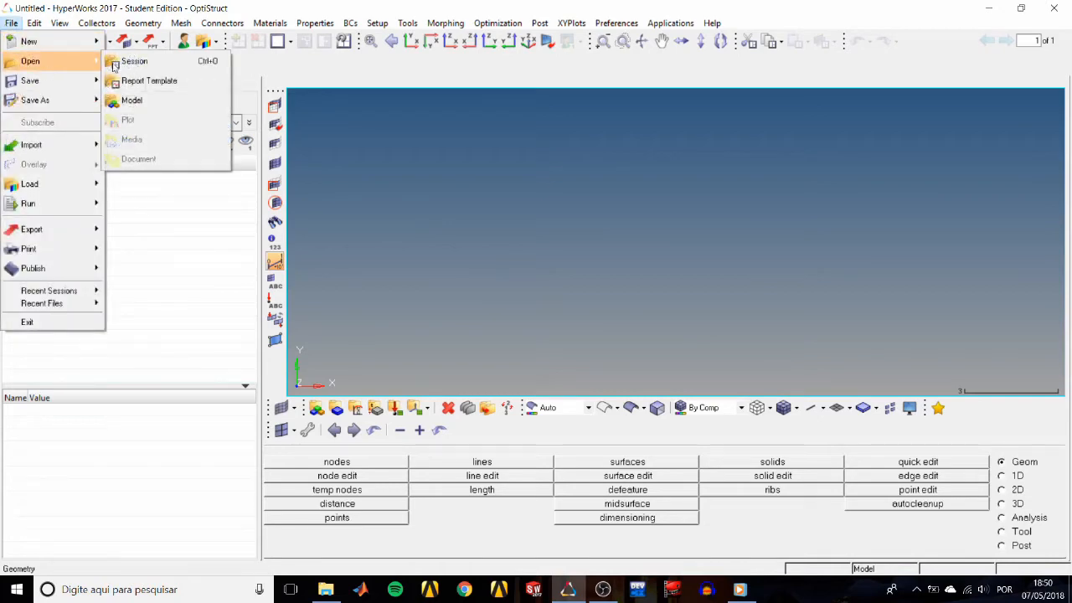
pyautogui.click(141, 102)
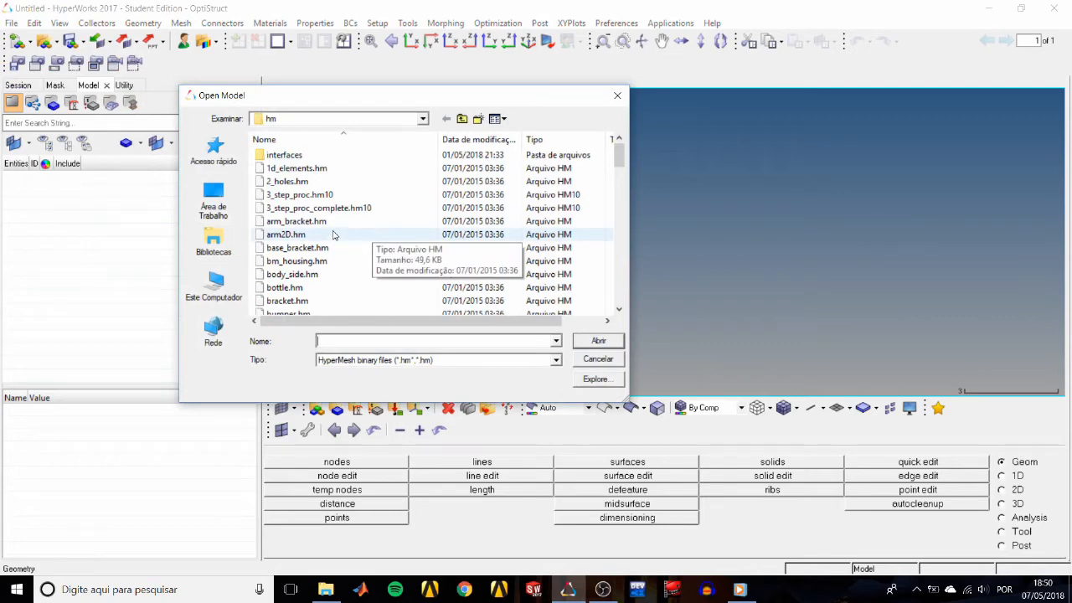
pyautogui.scroll(-1, 326, 244)
pyautogui.click(318, 275)
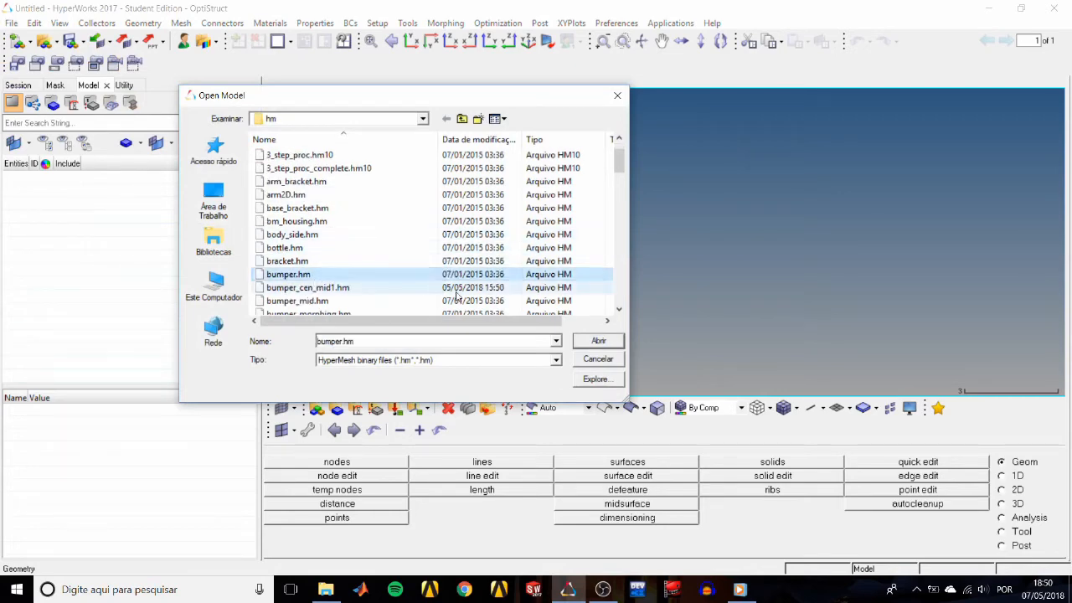
pyautogui.click(600, 341)
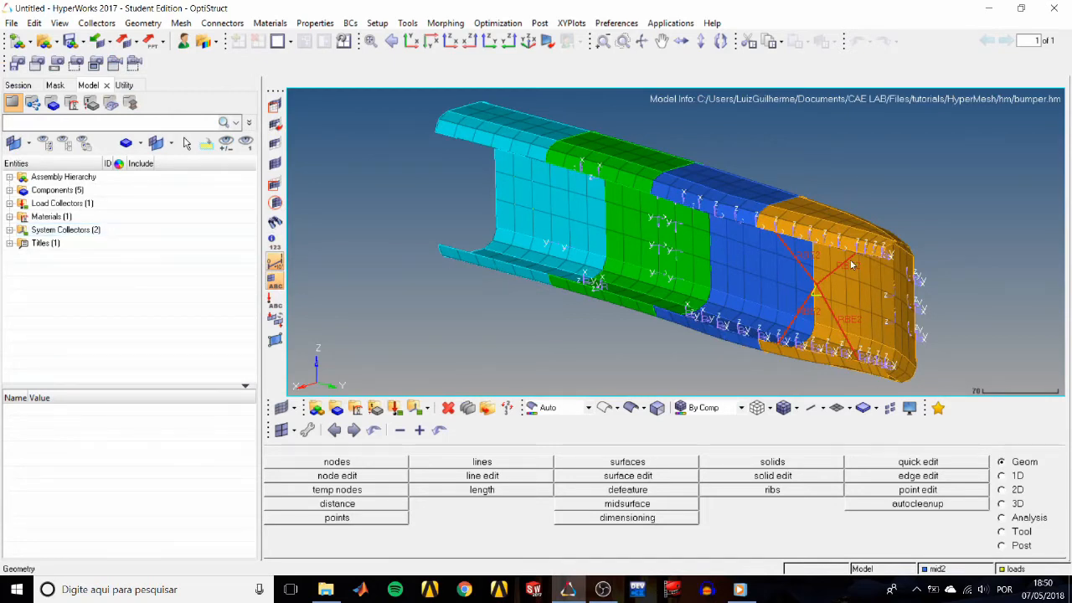
# - Start the Translate tool, pick the four corner nodes of one element on the cyan web, and clear the node selection
pyautogui.click(1002, 531)
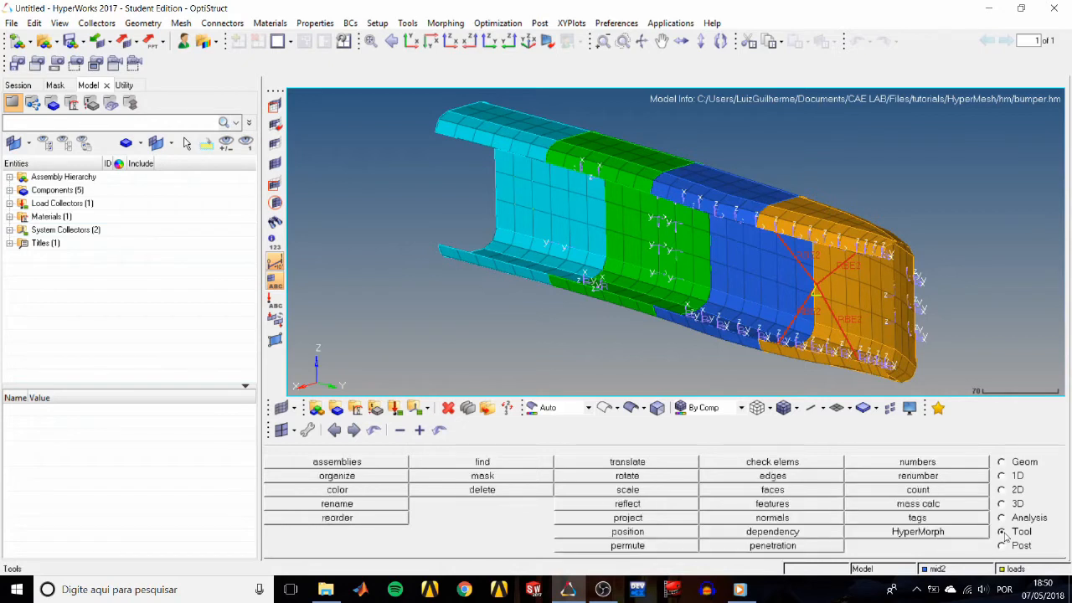
pyautogui.click(680, 463)
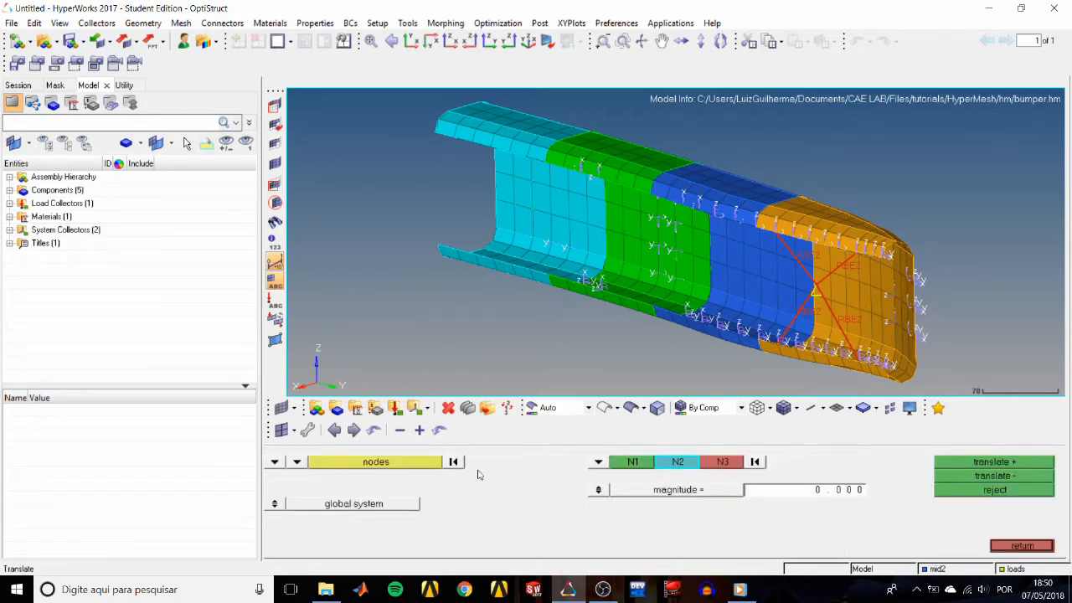
pyautogui.click(393, 462)
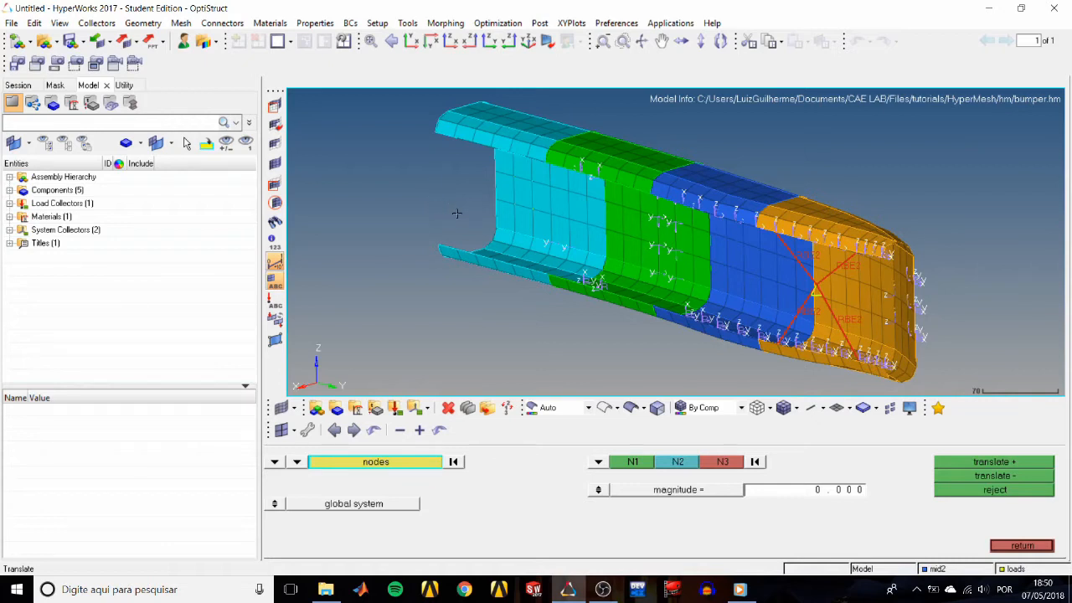
pyautogui.keyDown('ctrl'); pyautogui.moveTo(457, 205); pyautogui.dragTo(570, 257, button='right'); pyautogui.keyUp('ctrl')
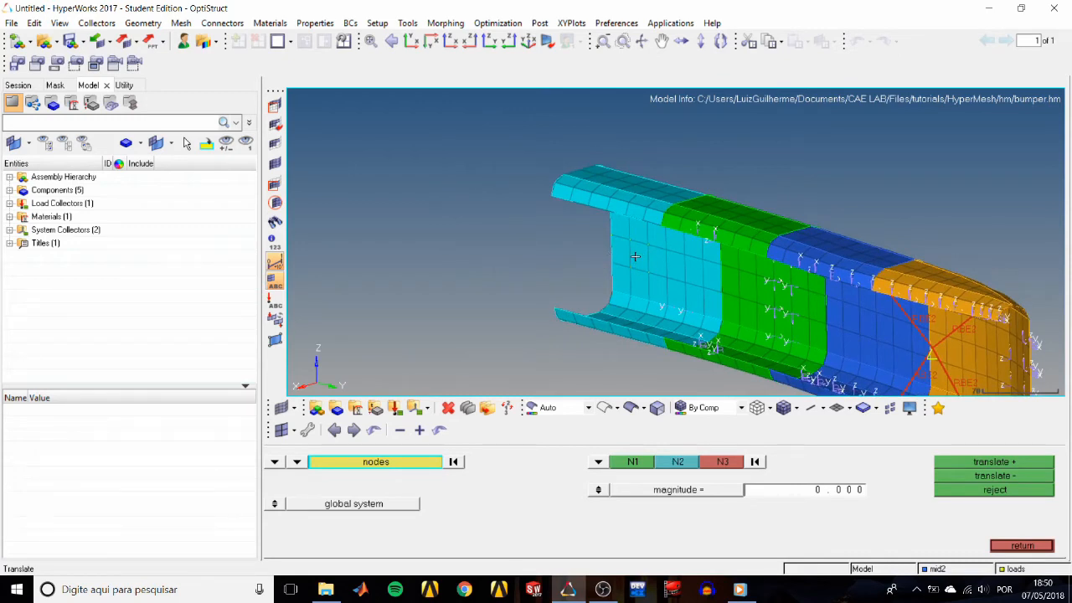
pyautogui.scroll(8, 634, 256)
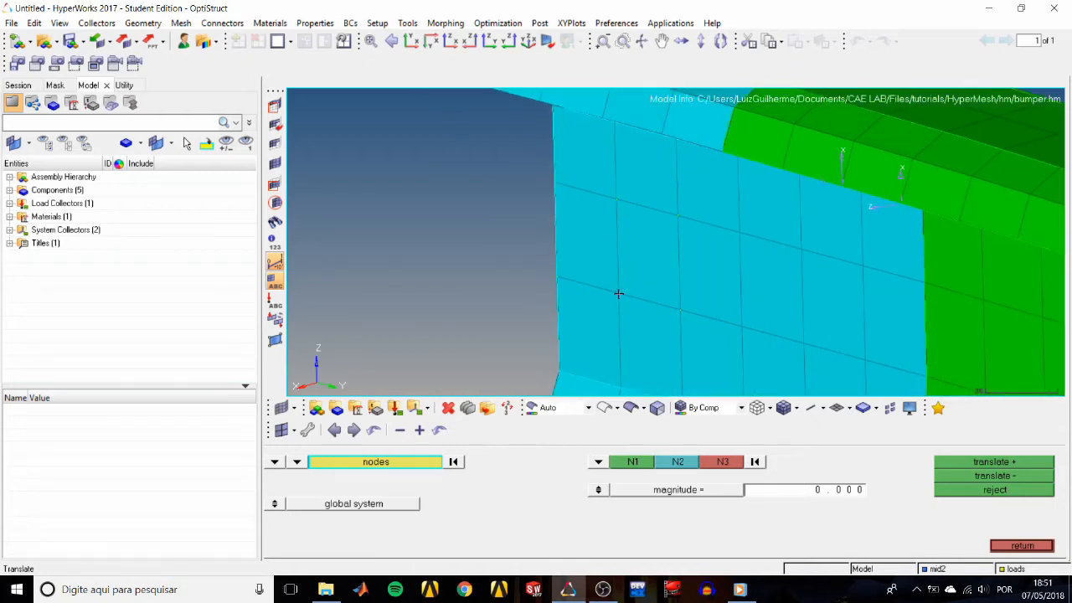
pyautogui.click(618, 293)
pyautogui.click(678, 310)
pyautogui.click(677, 216)
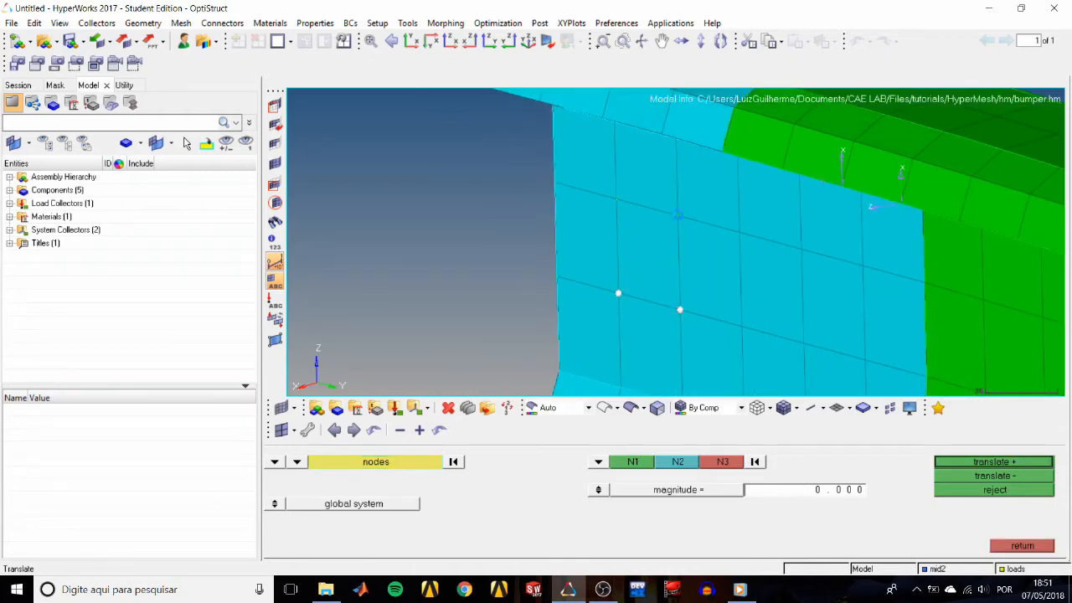
pyautogui.click(614, 200)
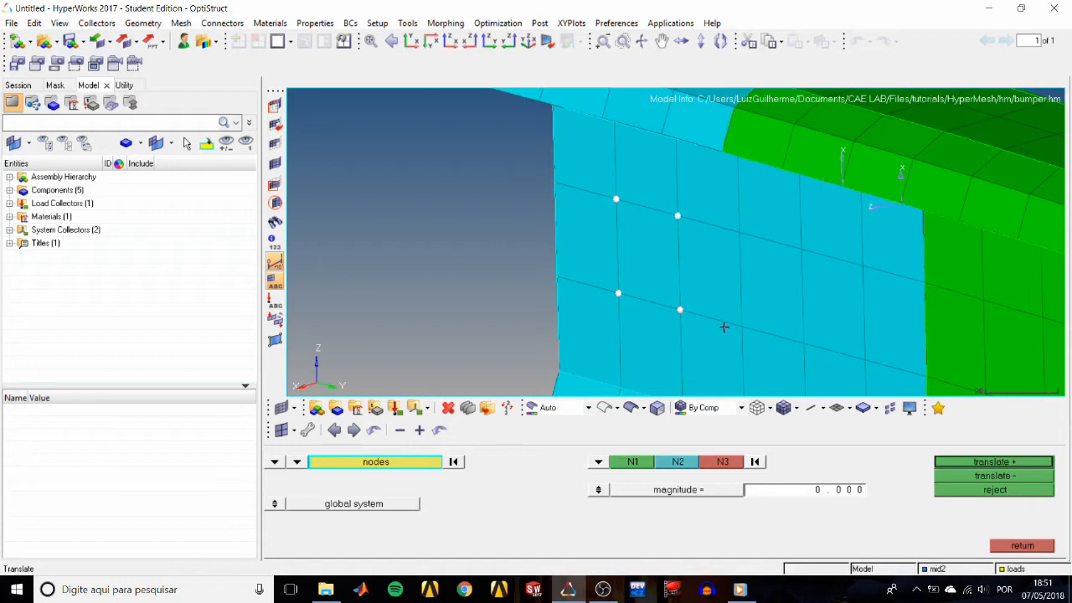
pyautogui.click(453, 462)
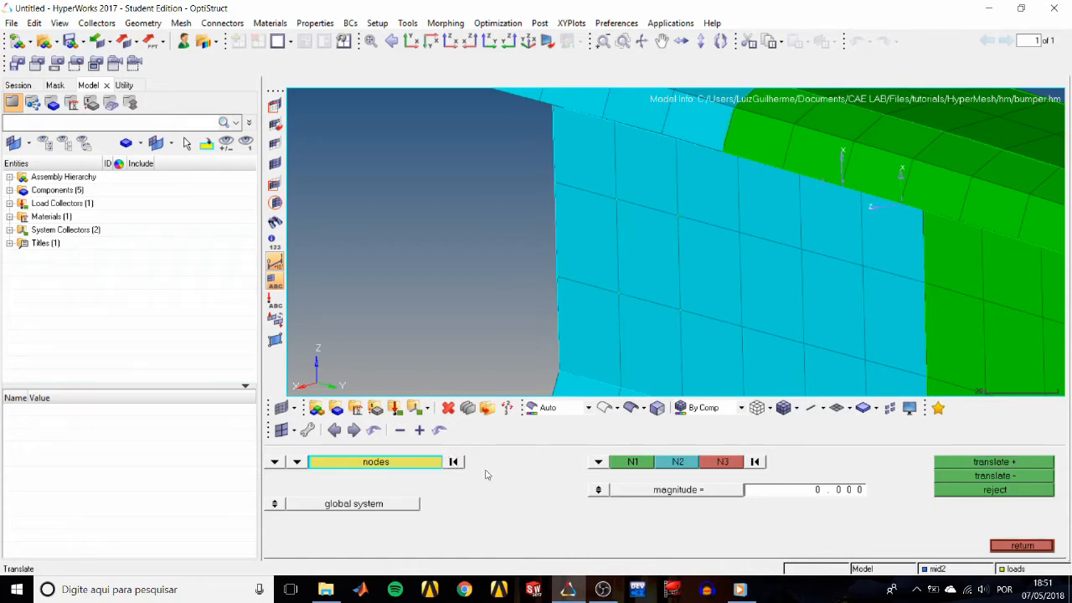
# - Switch the translate selection to elements, pick three neighbouring elements in the cyan web's middle row, and deselect the second one
pyautogui.click(276, 462)
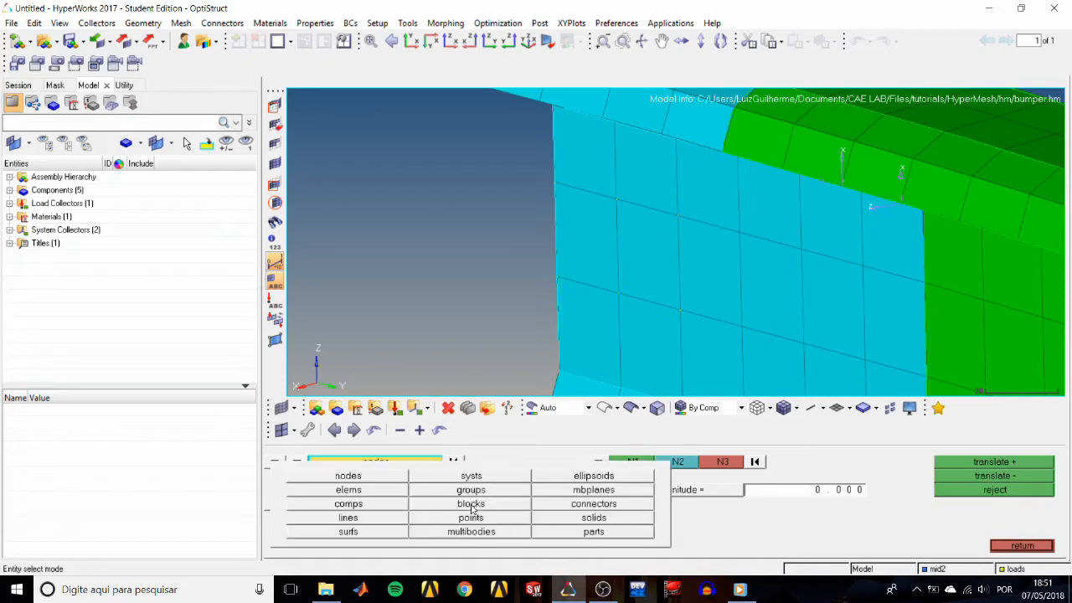
pyautogui.click(348, 490)
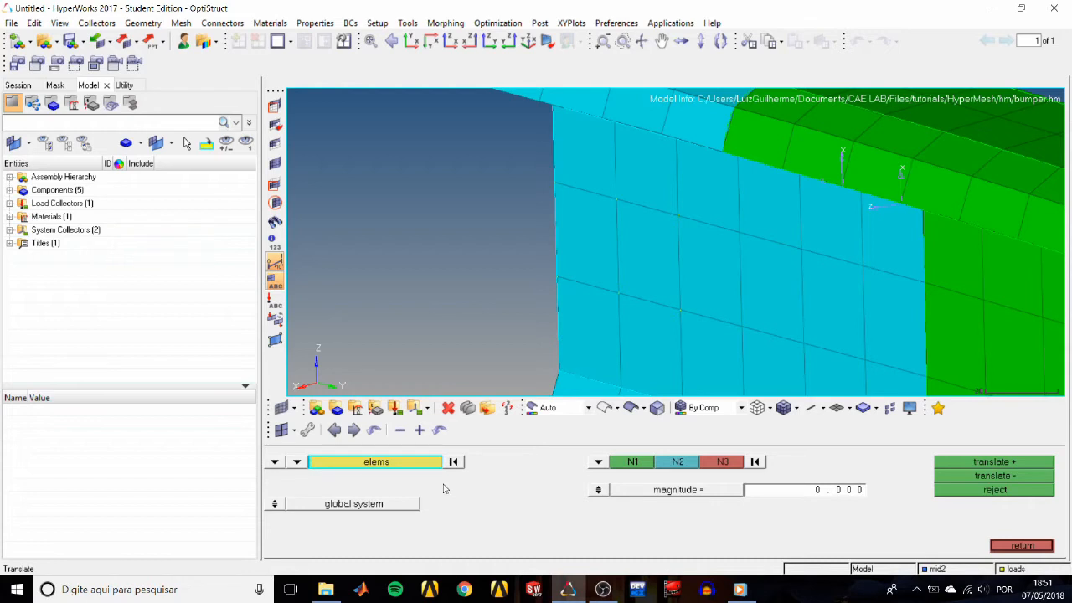
pyautogui.click(591, 246)
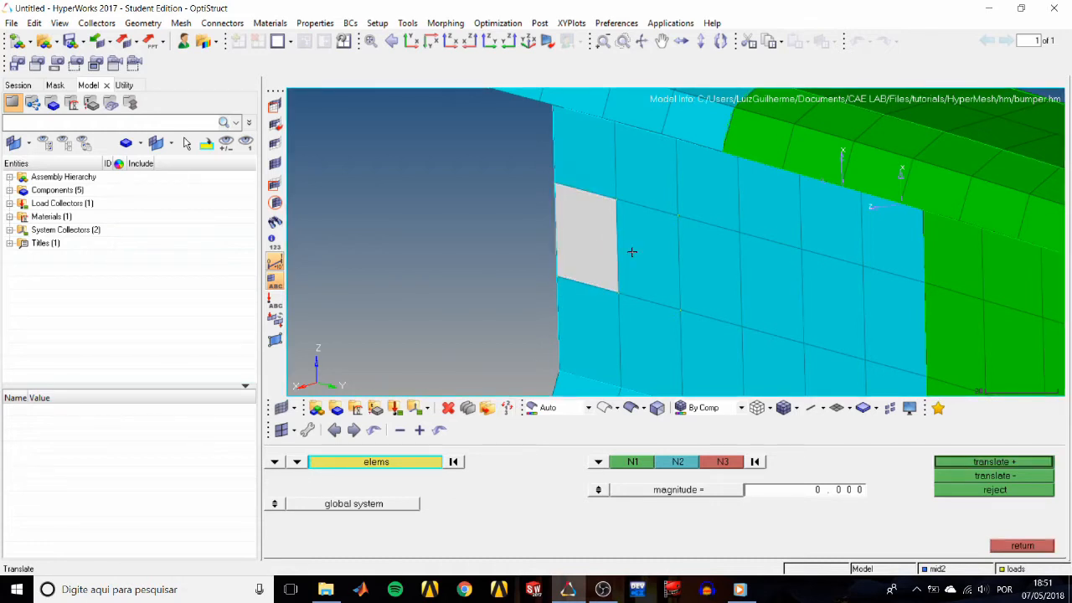
pyautogui.click(632, 251)
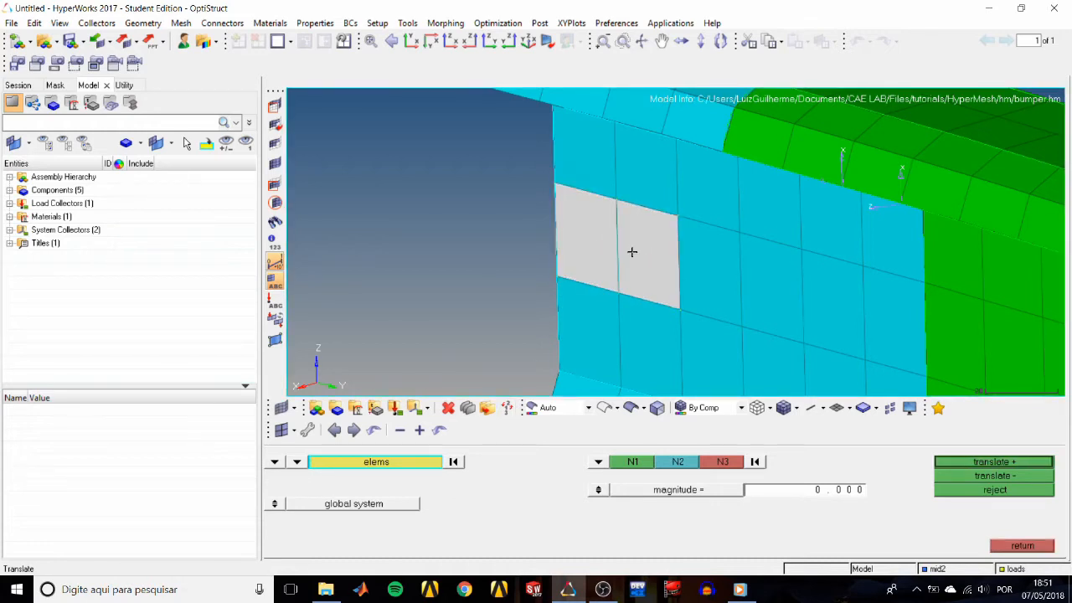
pyautogui.click(711, 270)
pyautogui.rightClick(650, 256)
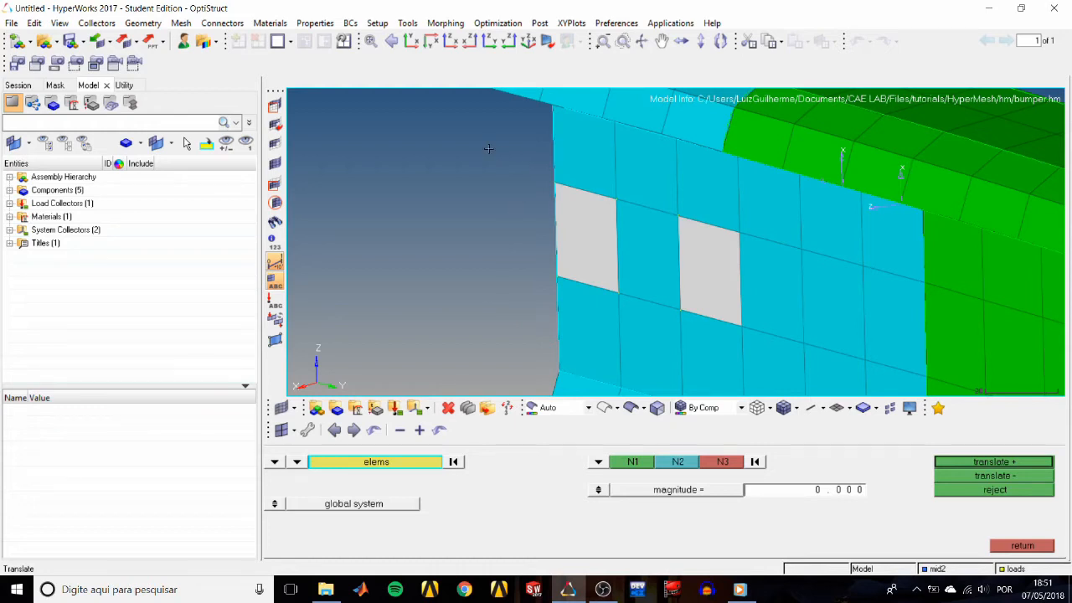
# - Box-select the surrounding elements of the cyan web, and remove all selected elements with a deselection box
pyautogui.keyDown('shift'); pyautogui.moveTo(489, 149); pyautogui.dragTo(786, 329); pyautogui.keyUp('shift')
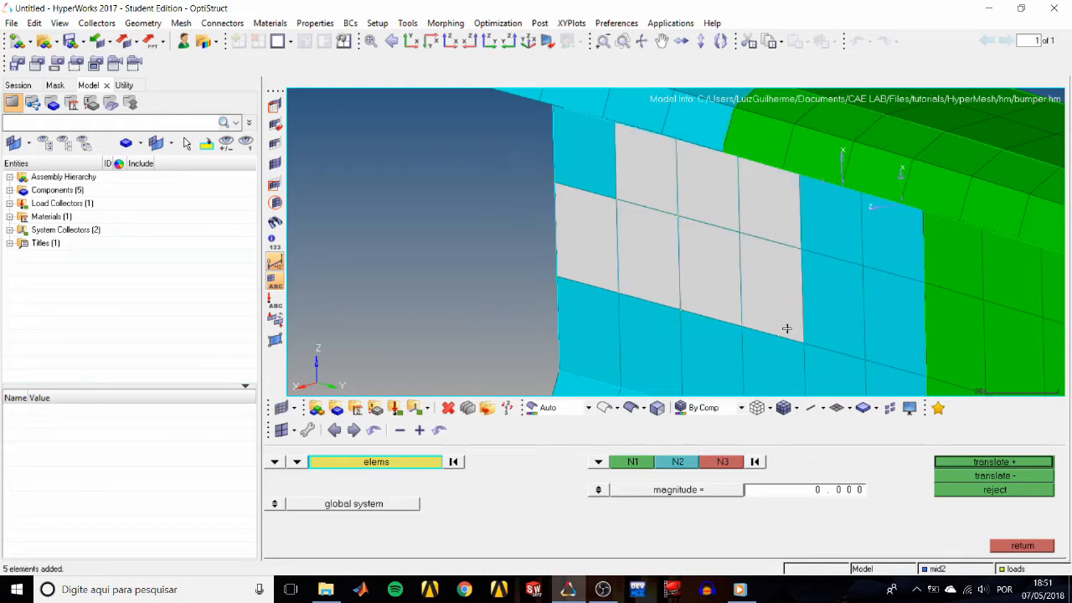
pyautogui.keyDown('shift'); pyautogui.rightClick(834, 363); pyautogui.keyUp('shift')
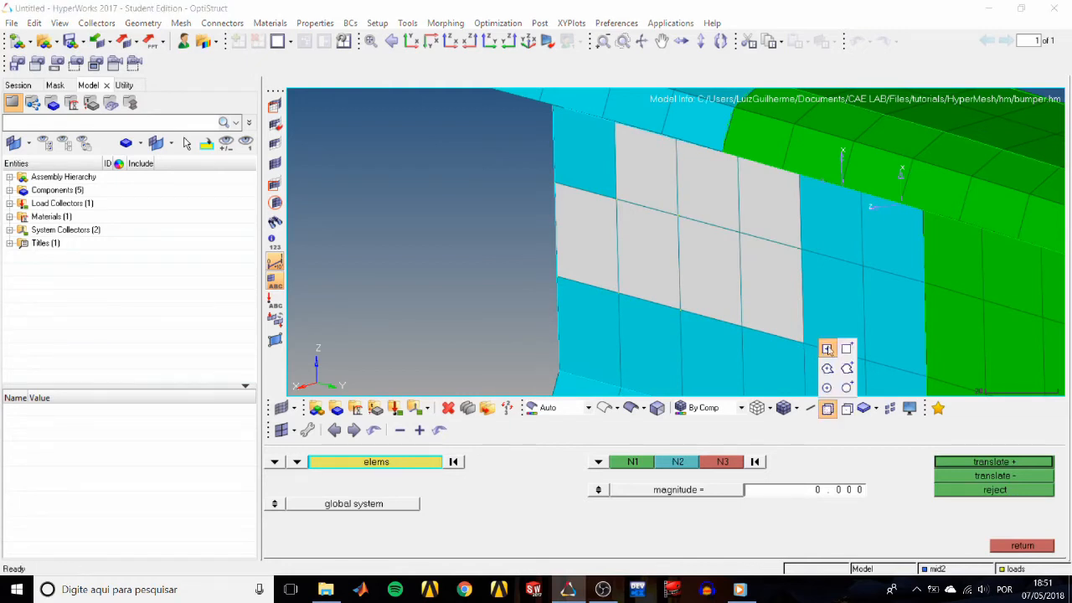
pyautogui.keyDown('shift'); pyautogui.moveTo(829, 358); pyautogui.dragTo(456, 119, button='right'); pyautogui.keyUp('shift')
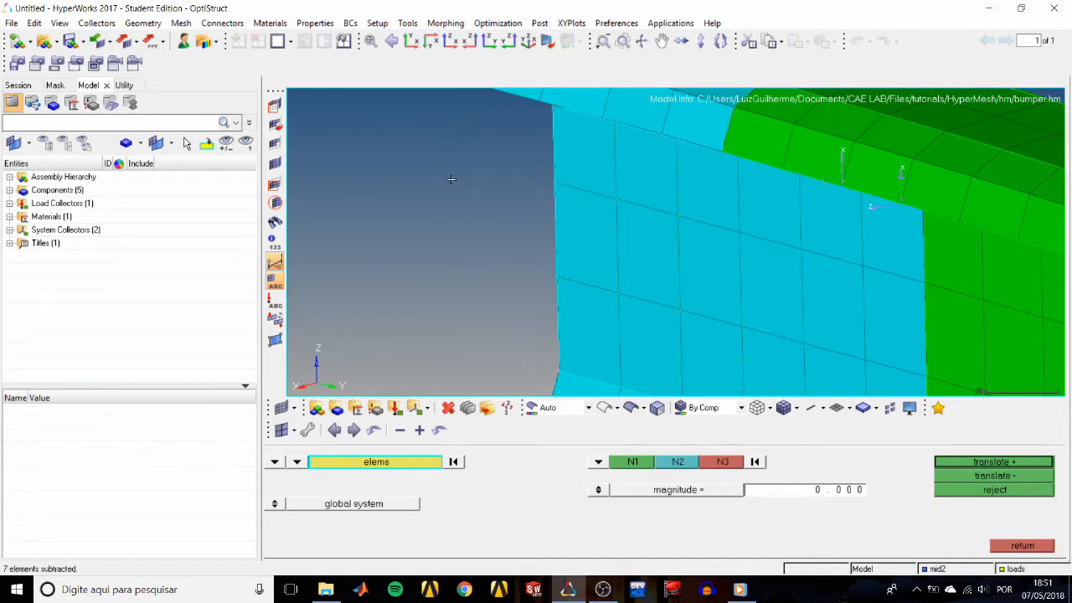
# - Set the area selection to inside of polygon and lasso five elements in the cyan web's middle row
pyautogui.keyDown('shift'); pyautogui.click(450, 180); pyautogui.keyUp('shift')
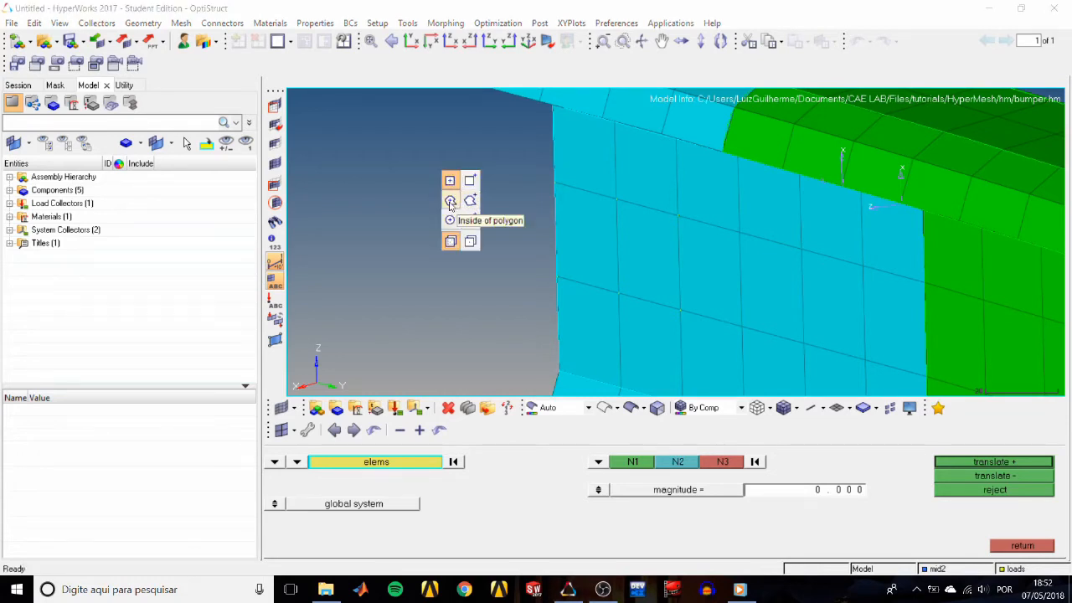
pyautogui.click(450, 203)
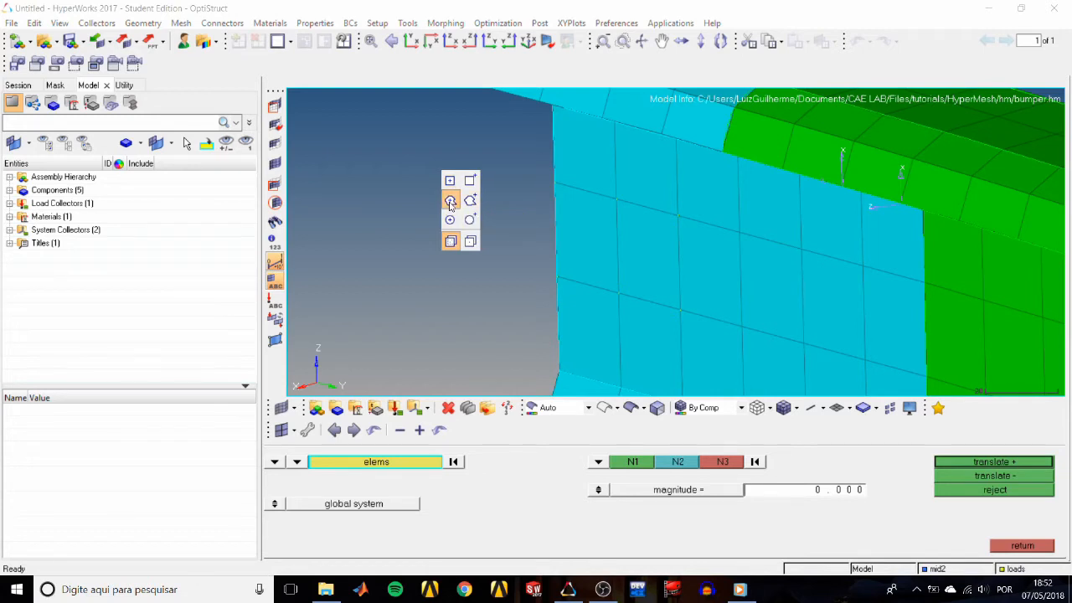
pyautogui.click(424, 205)
pyautogui.moveTo(544, 159)
pyautogui.keyDown('shift'); pyautogui.mouseDown()
pyautogui.moveTo(729, 344)
pyautogui.moveTo(689, 343)
pyautogui.mouseUp(); pyautogui.keyUp('shift')
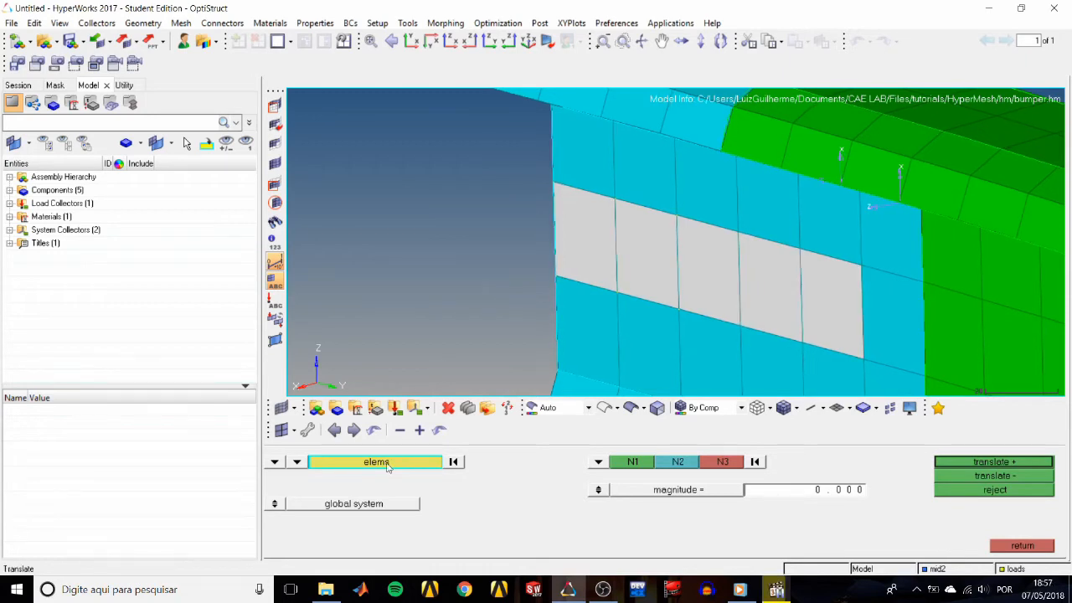
# - Reverse the element selection and reverse it back to the five web elements
pyautogui.click(389, 463)
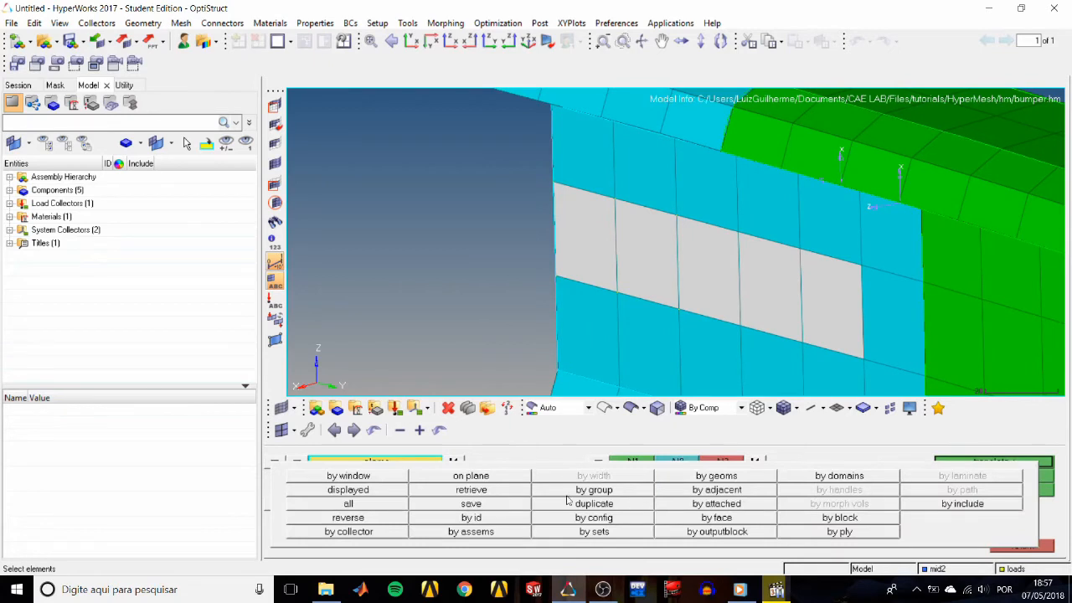
pyautogui.click(382, 520)
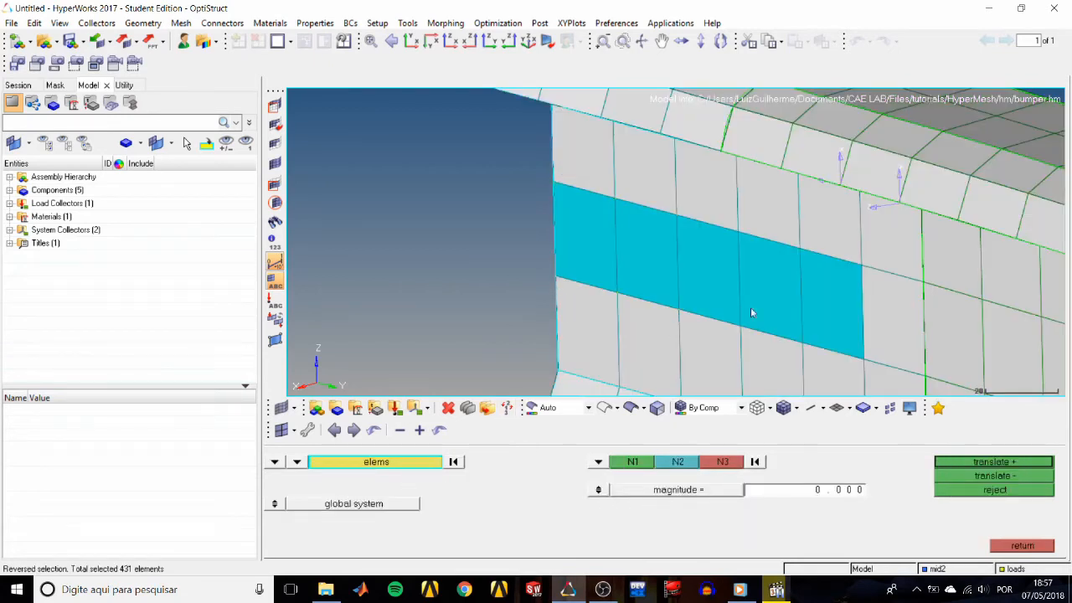
pyautogui.click(377, 464)
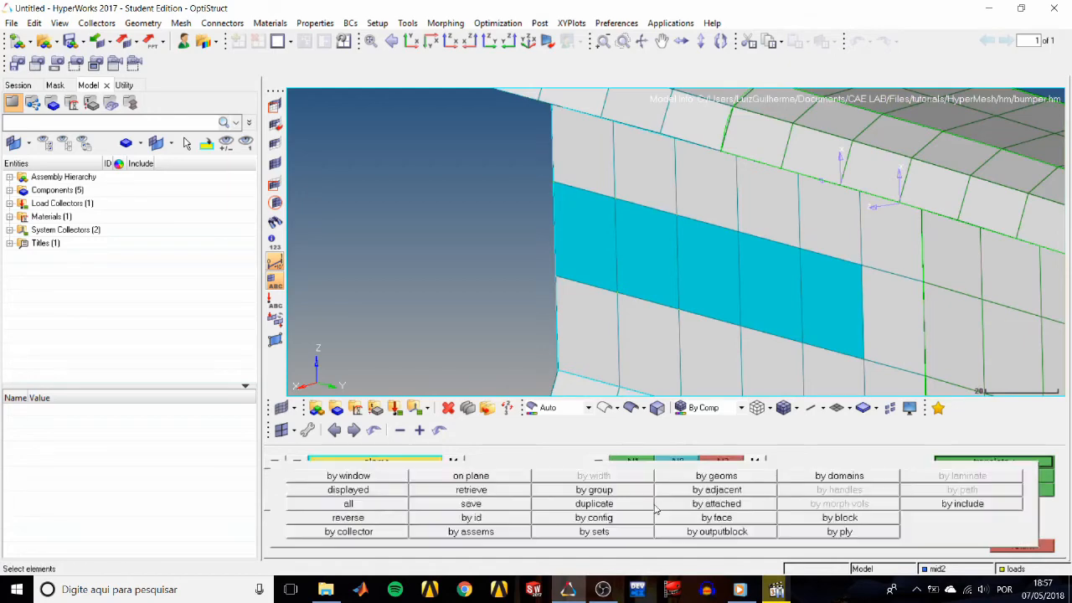
pyautogui.click(397, 519)
# - Extend the element selection by adjacent elements to cover the whole cyan web
pyautogui.click(385, 467)
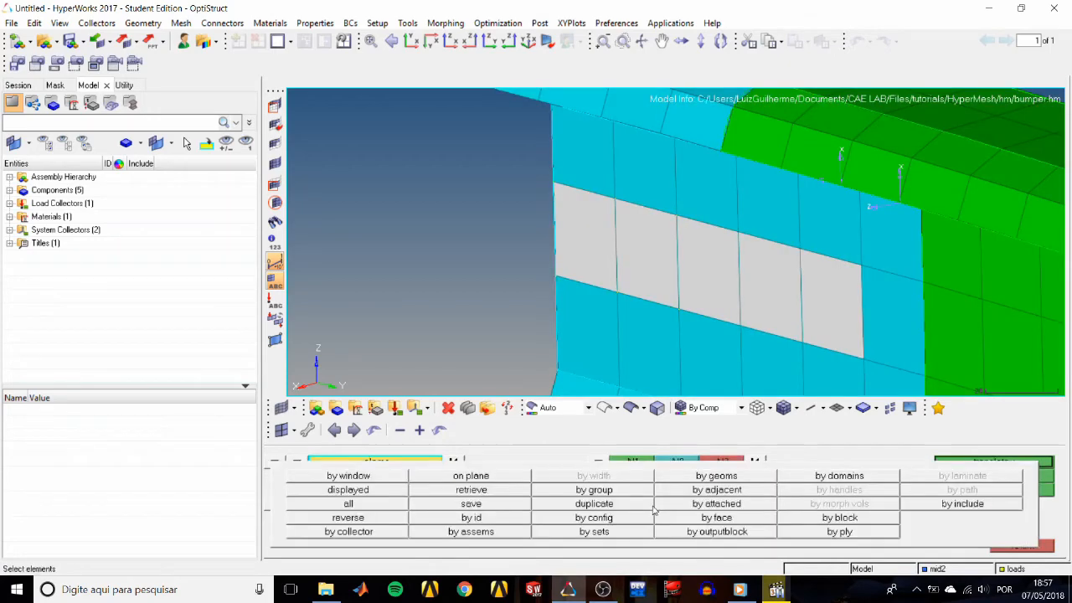
pyautogui.click(721, 490)
pyautogui.keyDown('ctrl'); pyautogui.moveTo(751, 240); pyautogui.dragTo(641, 244); pyautogui.keyUp('ctrl')
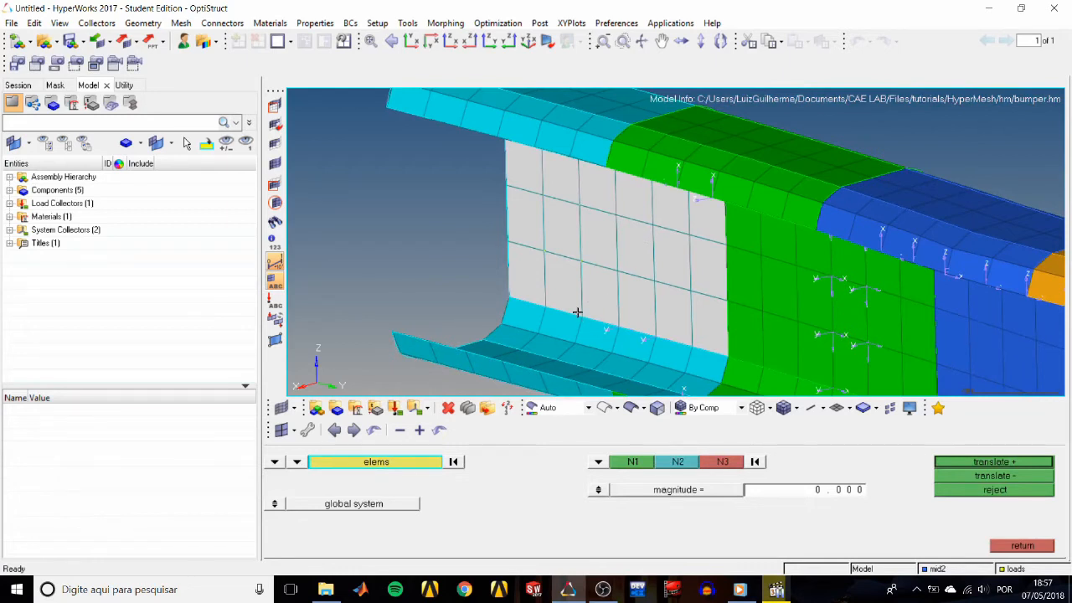
# - Switch the geometry display between shaded and wireframe, leaving it on shaded geometry
pyautogui.click(397, 470)
pyautogui.click(634, 408)
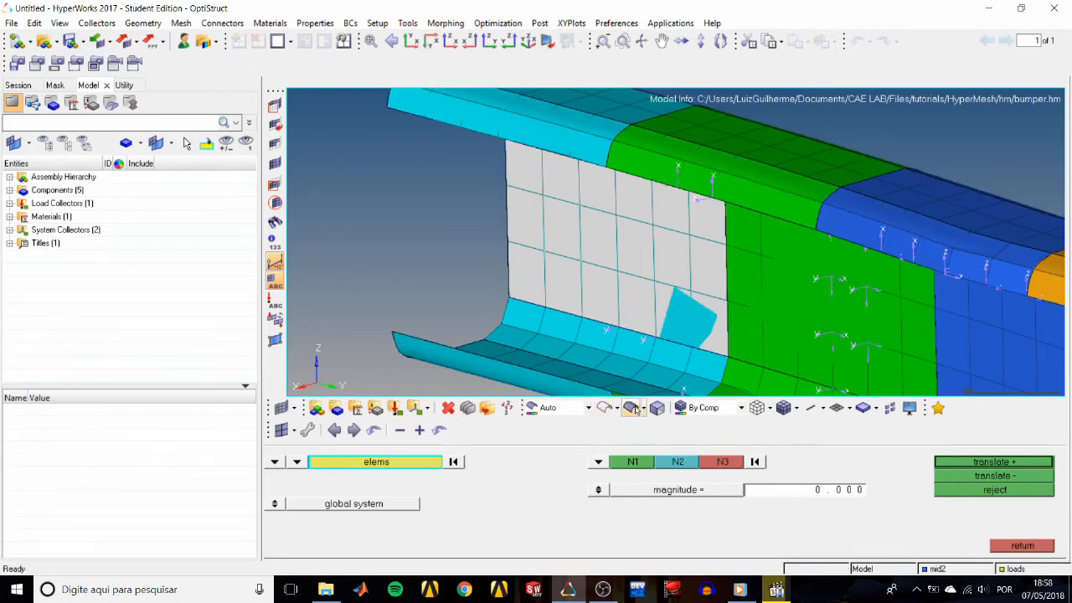
pyautogui.click(616, 409)
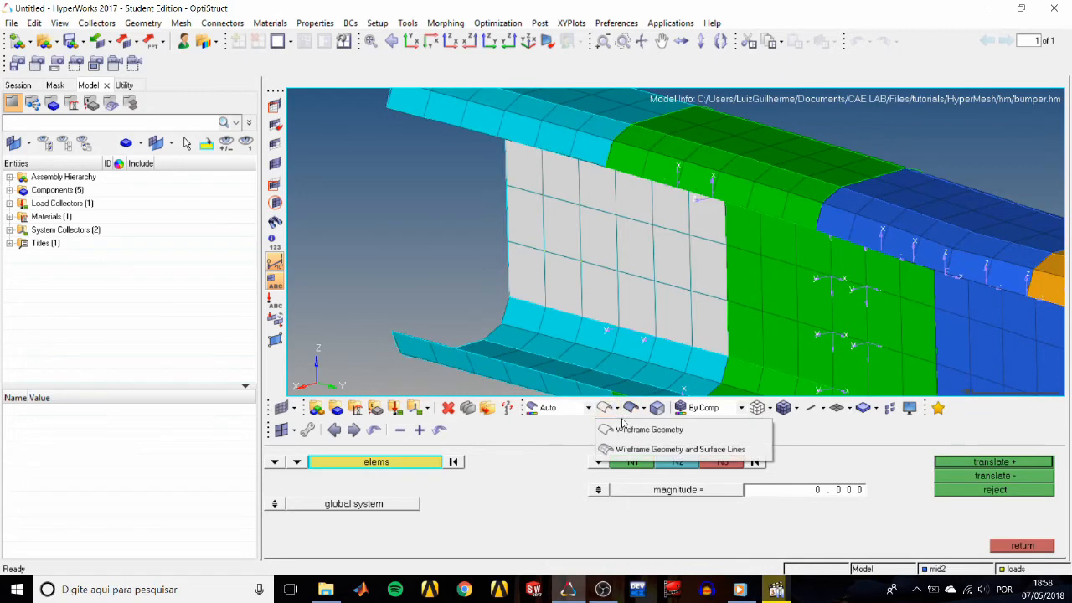
pyautogui.click(634, 410)
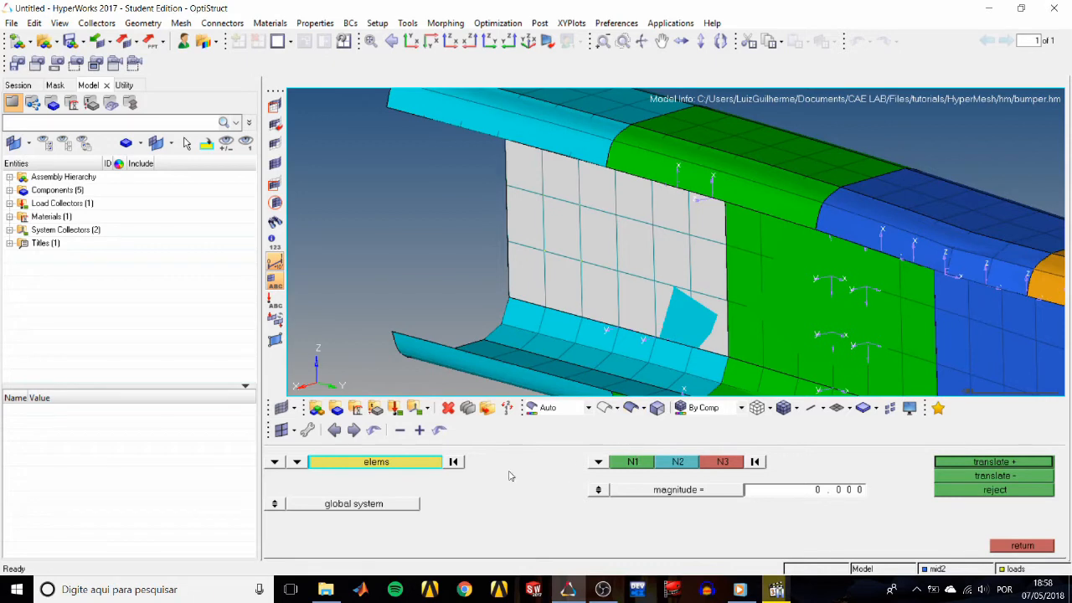
# - Clear the element selection and pick the first three elements from the free edge in the cyan web's middle row
pyautogui.click(453, 462)
pyautogui.click(525, 217)
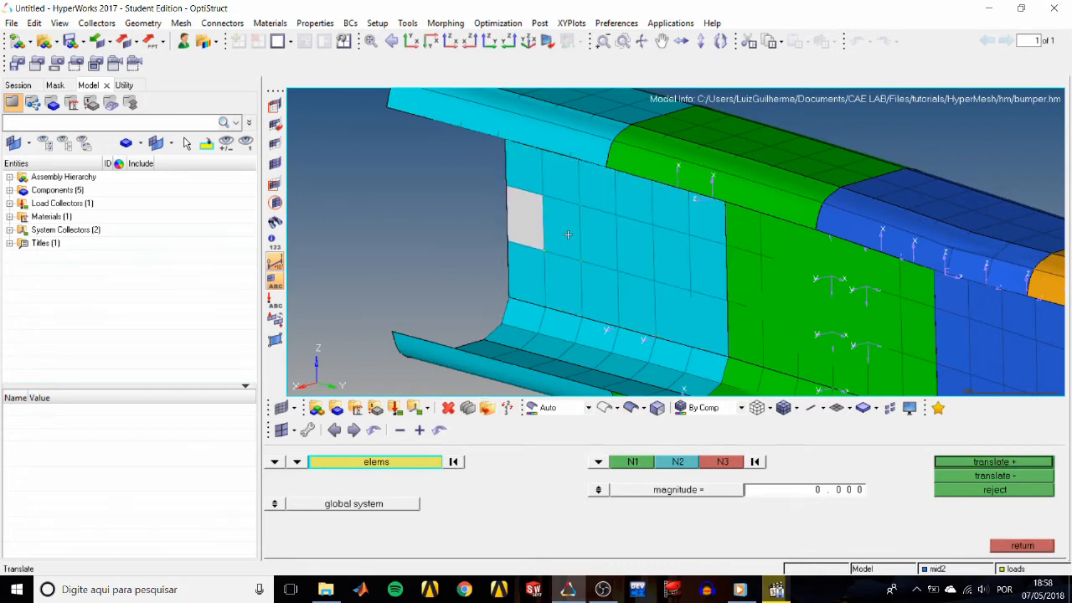
pyautogui.click(567, 234)
pyautogui.click(590, 235)
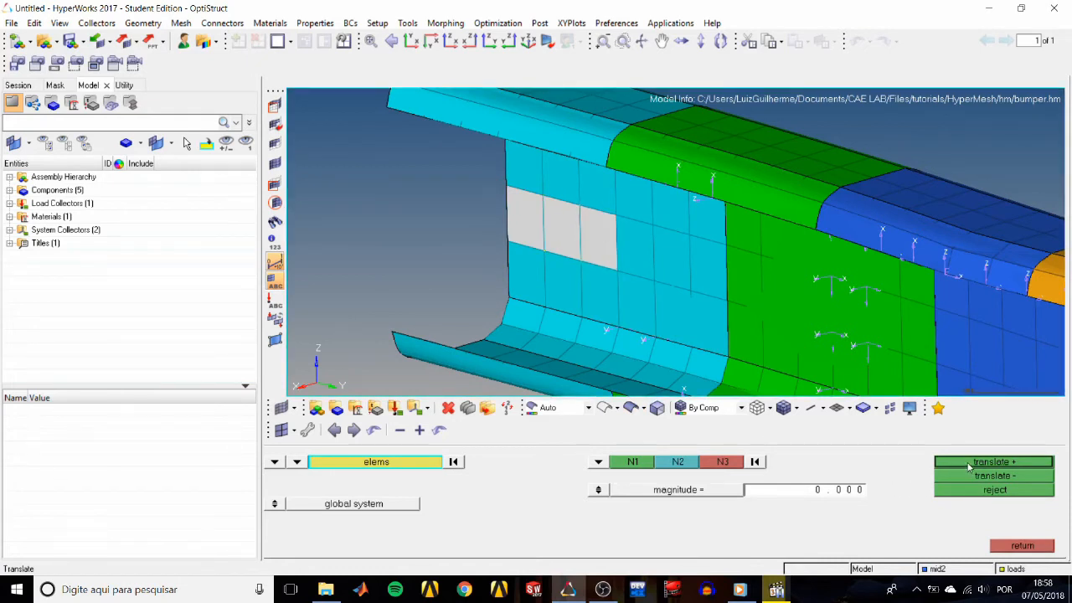
# - Translate the three elements by a magnitude of 1 in the positive direction from N1 at their lower corner to N2 at the next mesh node
pyautogui.click(598, 463)
pyautogui.click(634, 463)
pyautogui.click(618, 271)
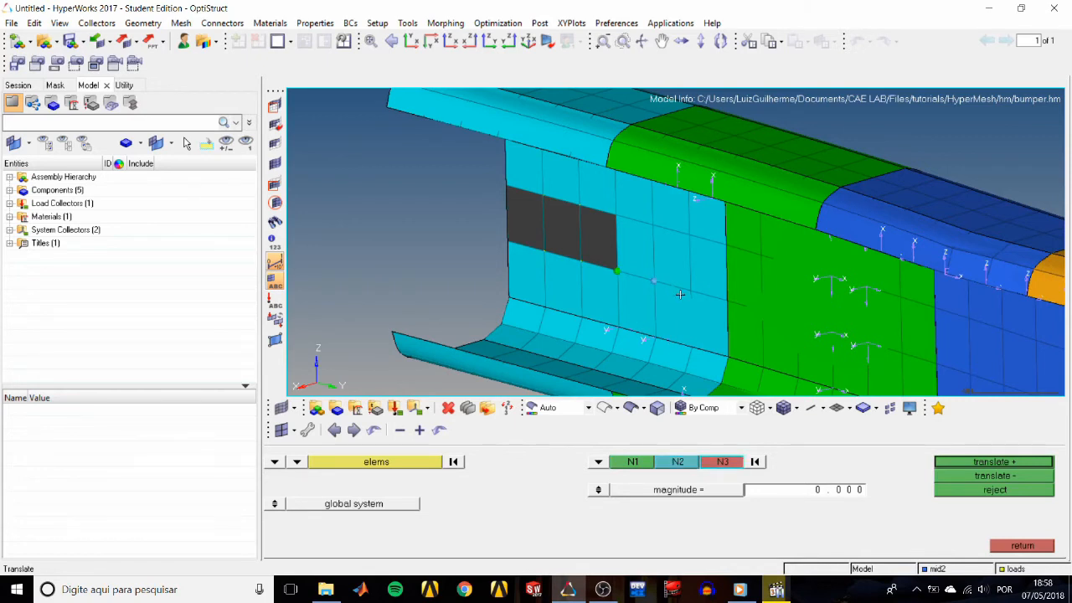
pyautogui.click(824, 491)
pyautogui.write('1')
pyautogui.press('Return')
pyautogui.click(1001, 463)
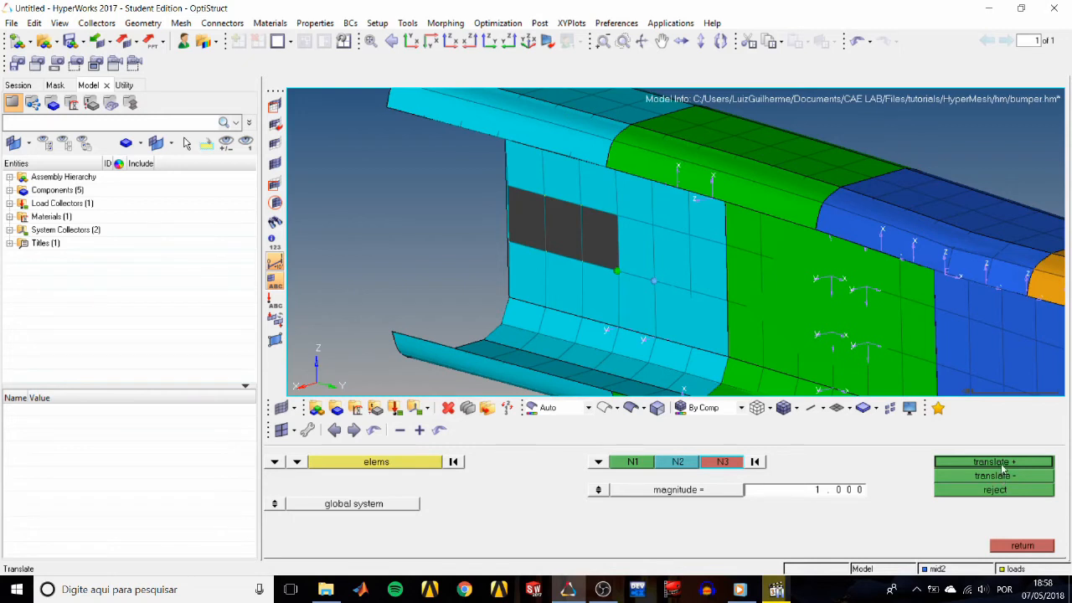
# - Translate the three selected elements repeatedly back and forth along the N1–N2 direction with a magnitude of 1
pyautogui.click(1001, 465)
pyautogui.click(1001, 465)
pyautogui.click(999, 475)
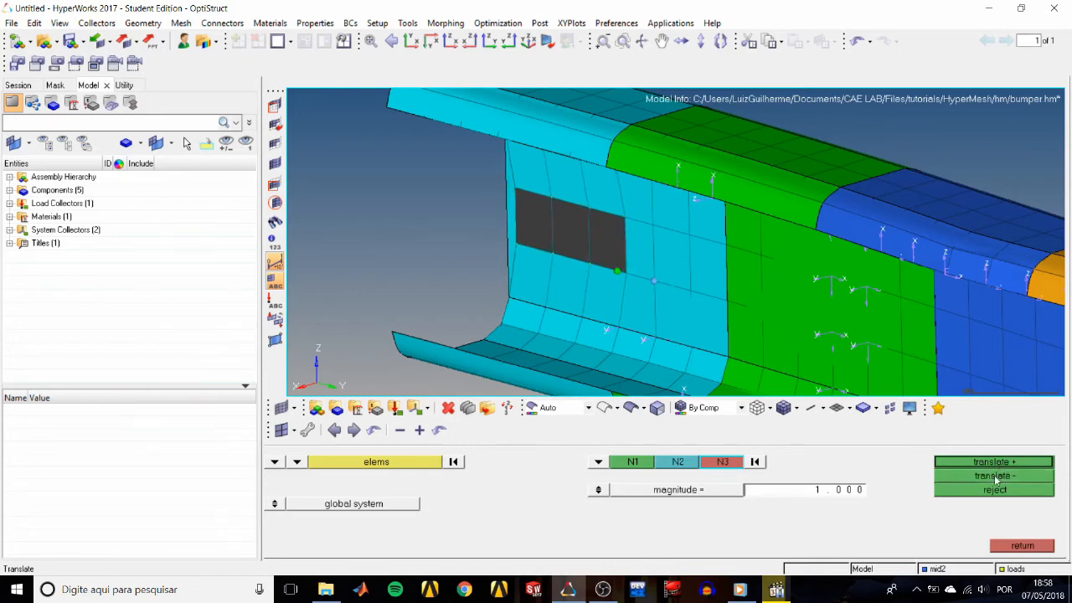
pyautogui.click(997, 475)
pyautogui.click(997, 477)
pyautogui.click(995, 479)
pyautogui.click(995, 477)
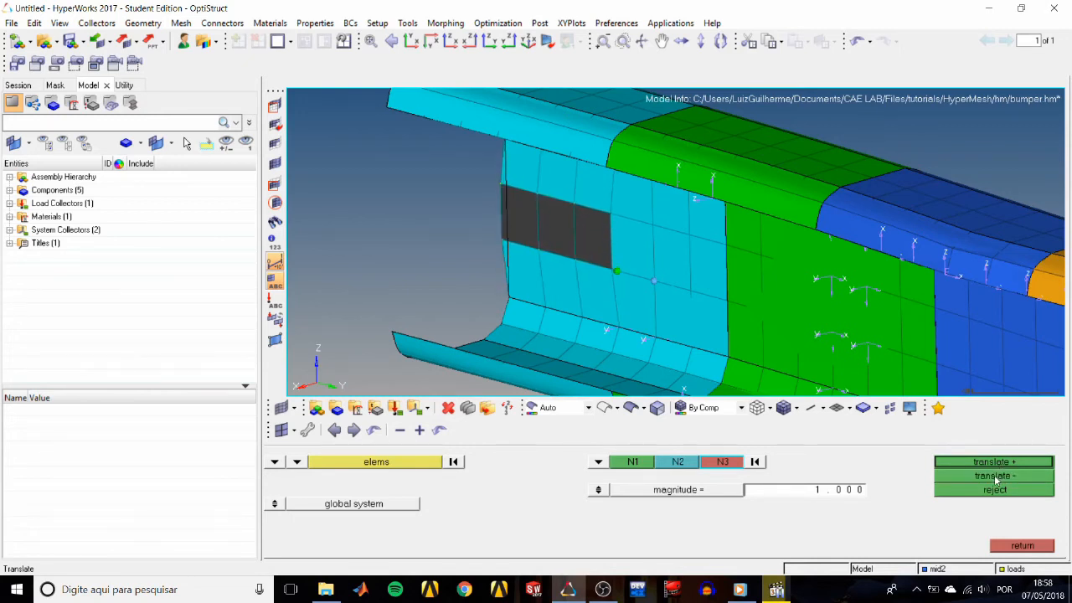
pyautogui.click(995, 465)
pyautogui.click(994, 465)
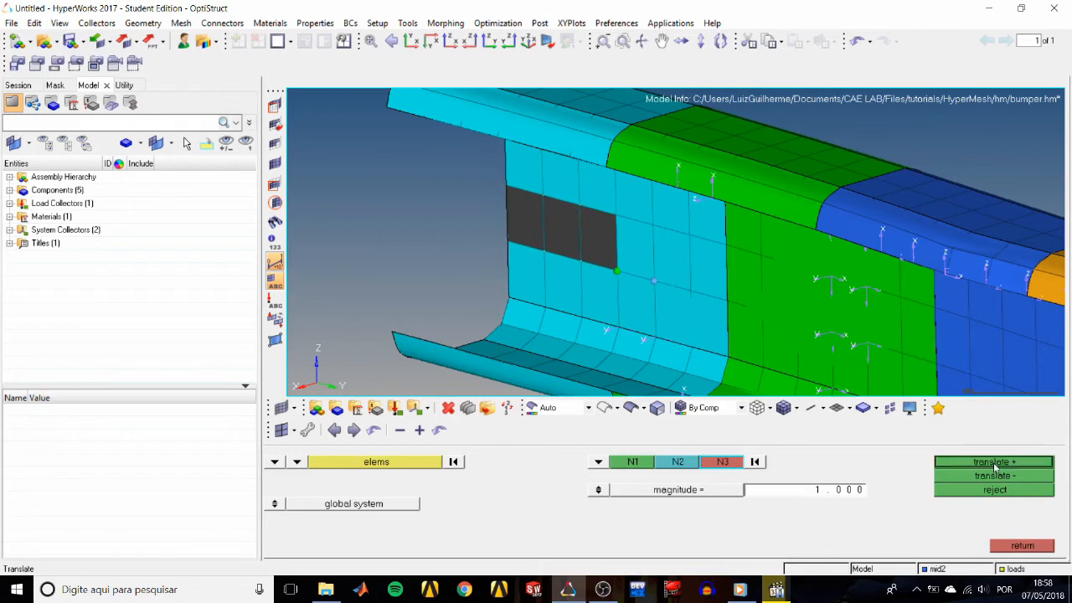
# - Switch the magnitude to N2-N1 at scale 1 and translate the three elements once forward and once back
pyautogui.click(598, 489)
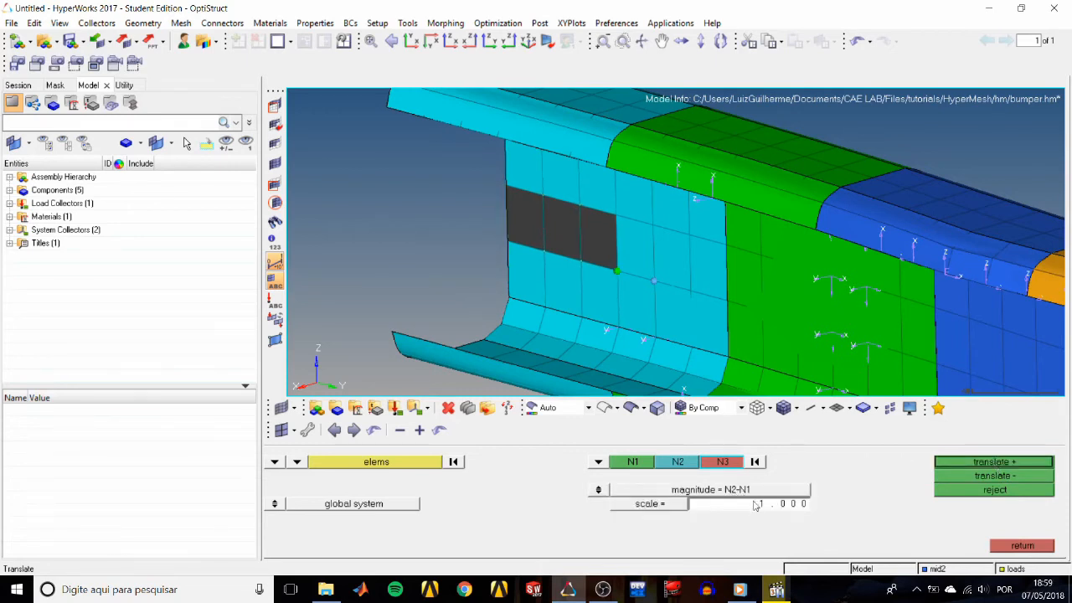
pyautogui.click(978, 465)
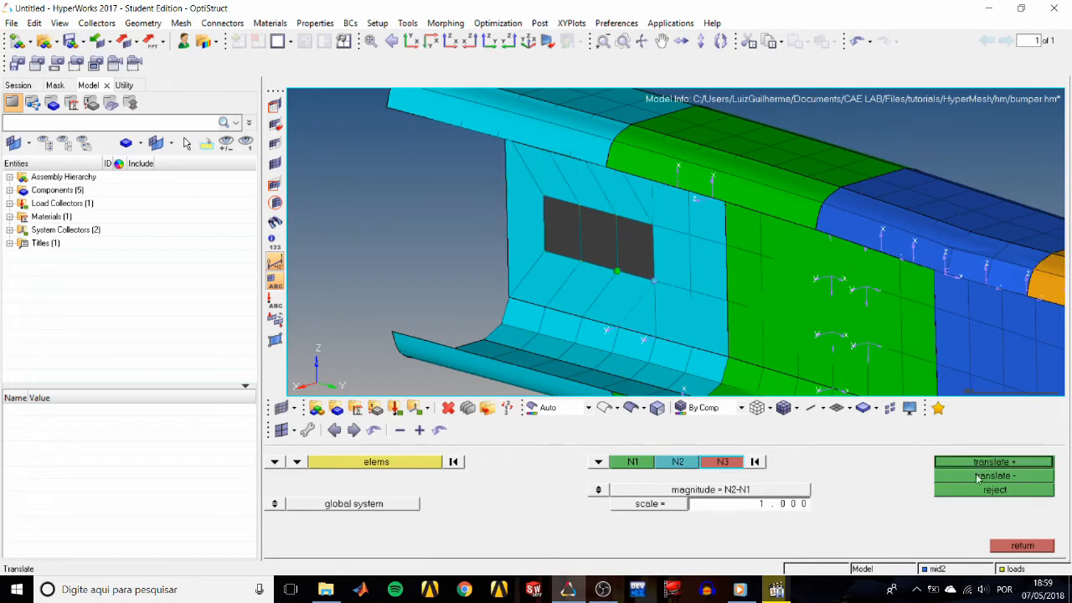
pyautogui.click(977, 476)
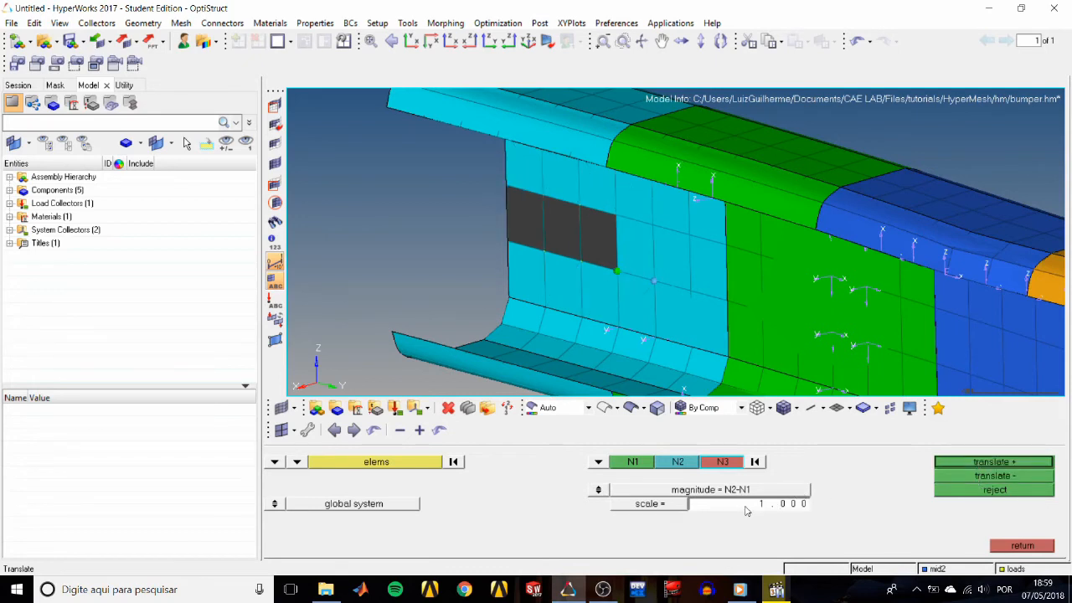
# - Translate the three elements forward by the N2-N1 distance again and undo that move
pyautogui.click(978, 464)
pyautogui.click(995, 490)
pyautogui.middleClick(914, 486)
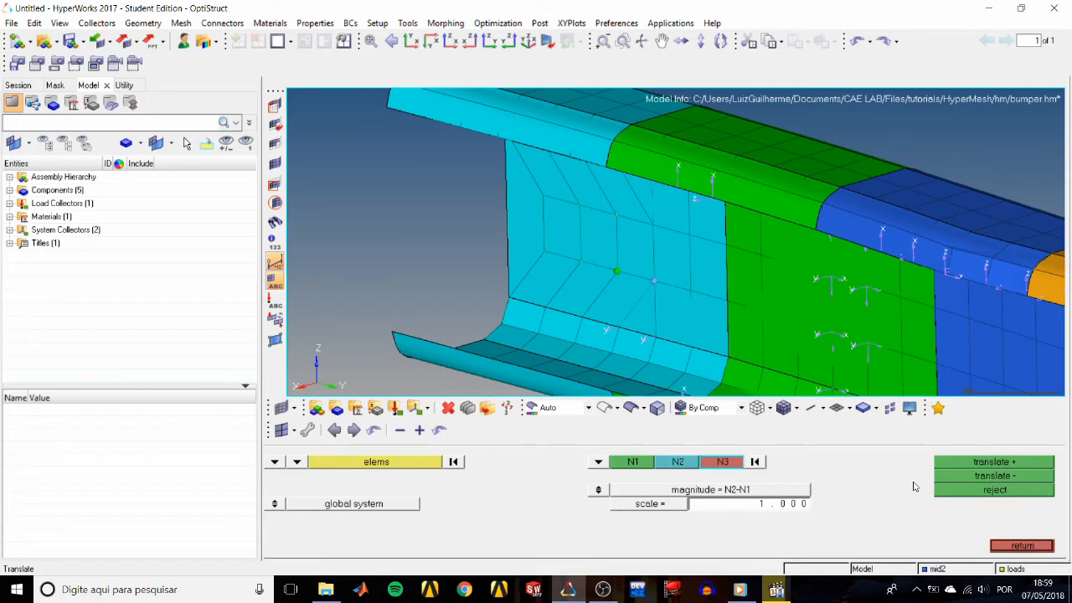
pyautogui.hotkey('ctrl', 'z')
# - Measure the distance between the former N1 node and the next mesh node beside it, and copy the distance value
pyautogui.press('F4')
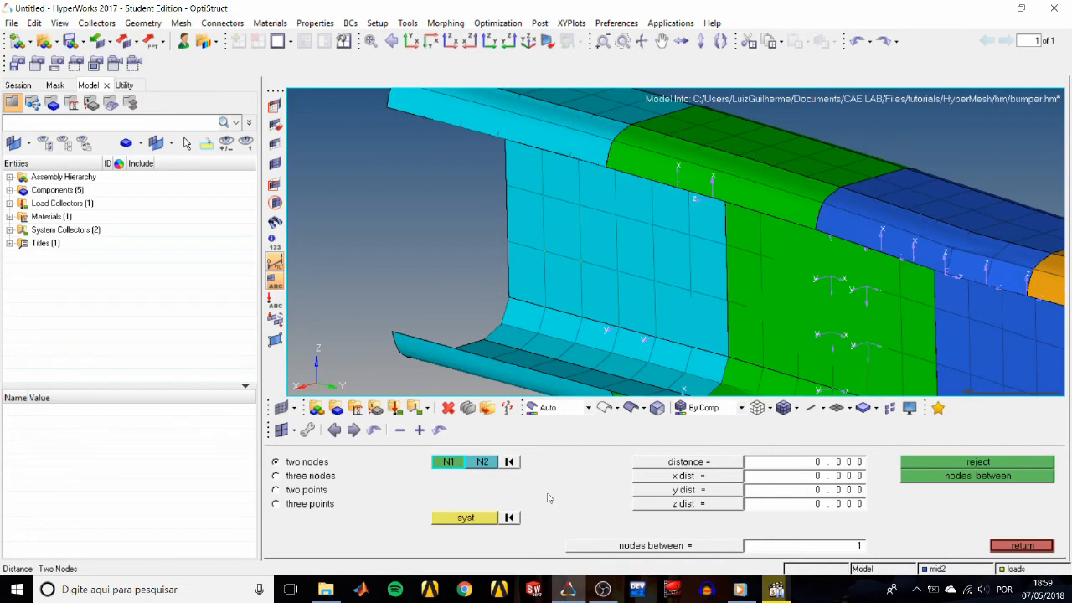
pyautogui.click(617, 270)
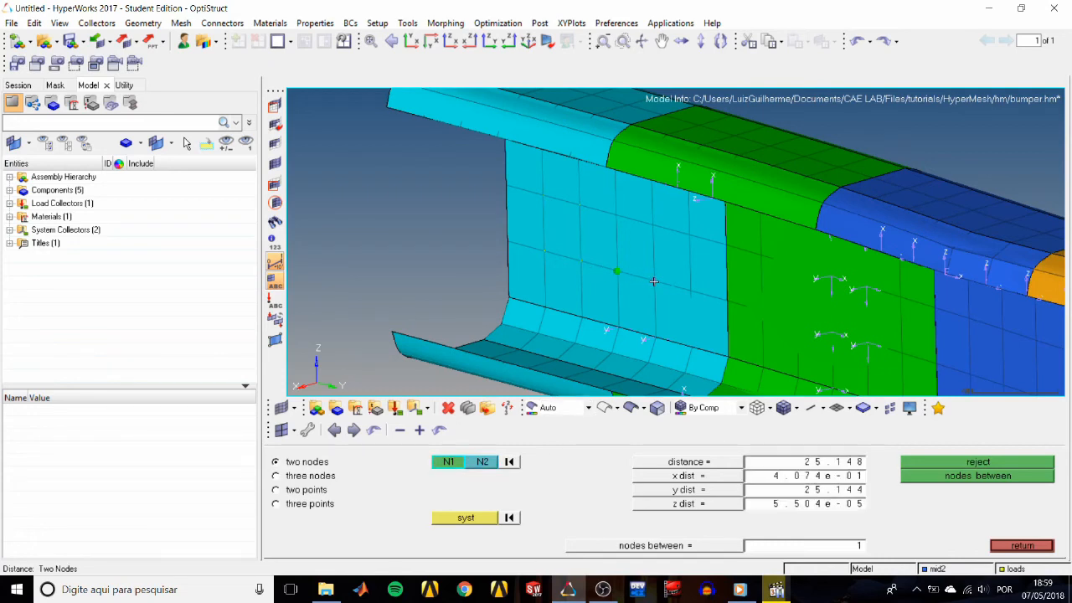
pyautogui.doubleClick(833, 463)
pyautogui.hotkey('ctrl', 'c')
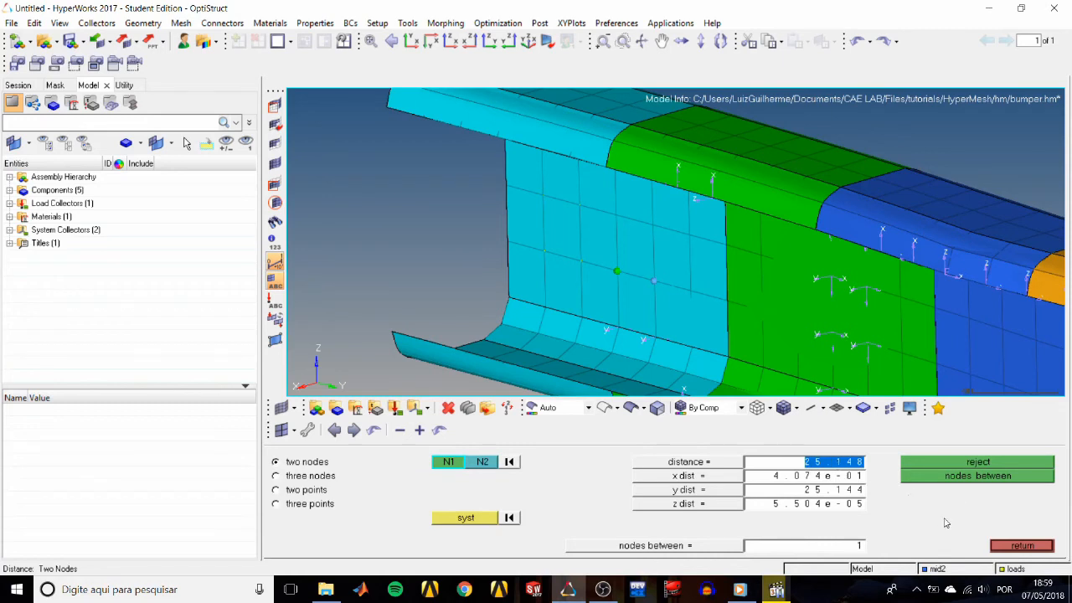
# - Return to the Translate tool and set a numeric magnitude of 25.148 from the copied distance
pyautogui.click(999, 544)
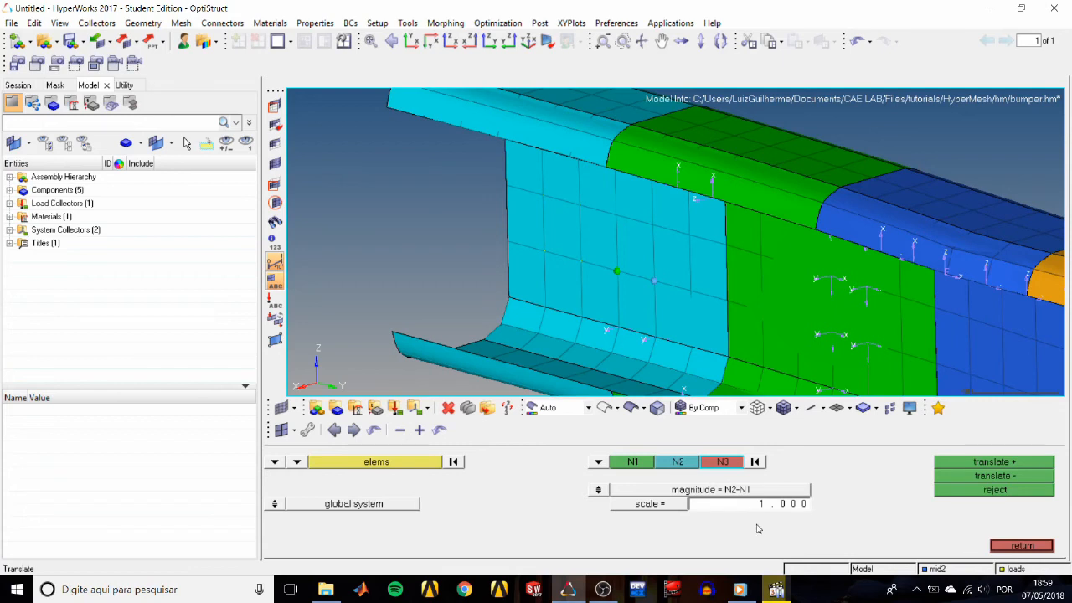
pyautogui.click(600, 492)
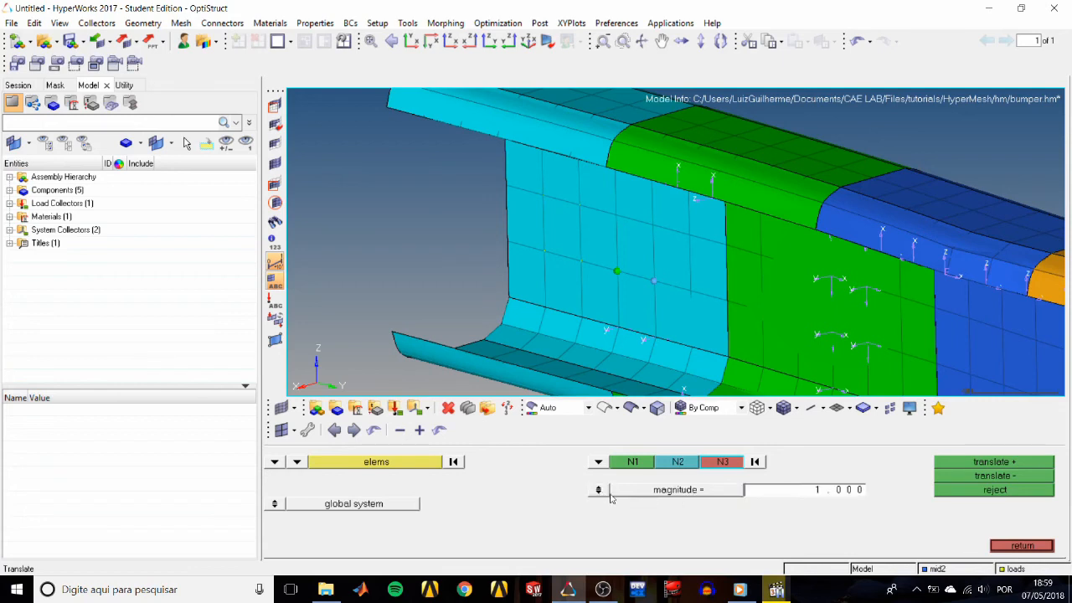
pyautogui.click(825, 496)
pyautogui.hotkey('ctrl', 'v')
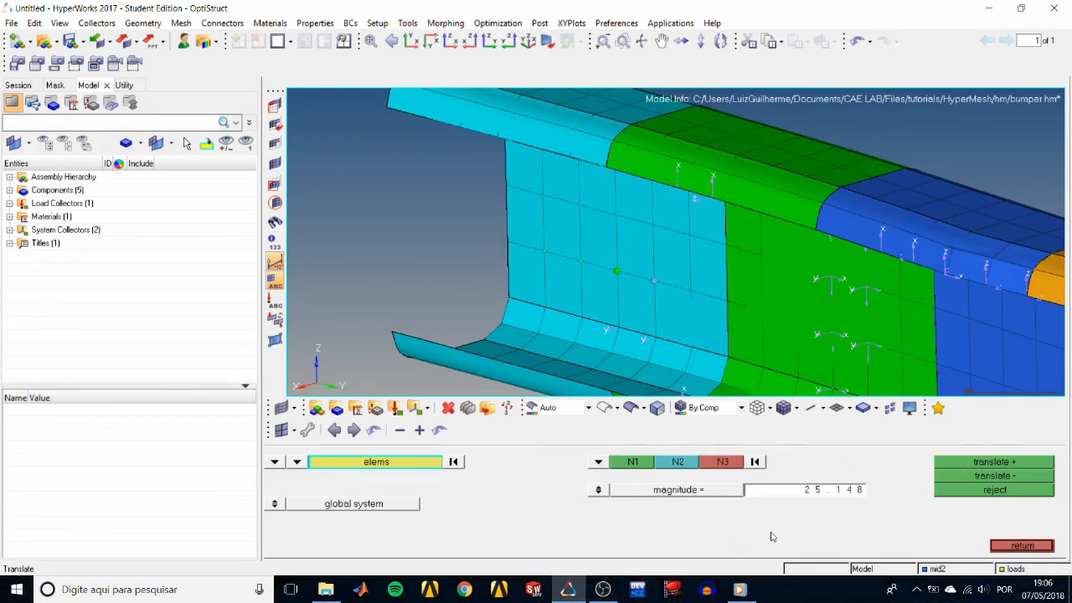
# - Use the built-in calculator to multiply two values and set the translation magnitude to 8.75
pyautogui.click(715, 495)
pyautogui.click(715, 495)
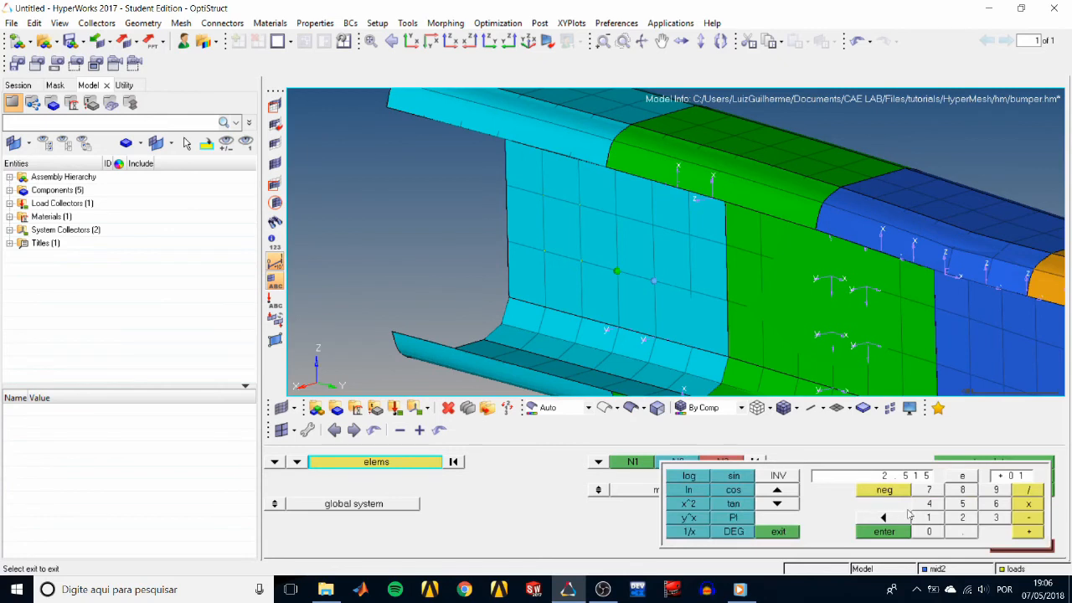
pyautogui.click(961, 521)
pyautogui.click(963, 505)
pyautogui.click(886, 532)
pyautogui.click(994, 519)
pyautogui.click(963, 533)
pyautogui.click(1027, 503)
pyautogui.click(779, 532)
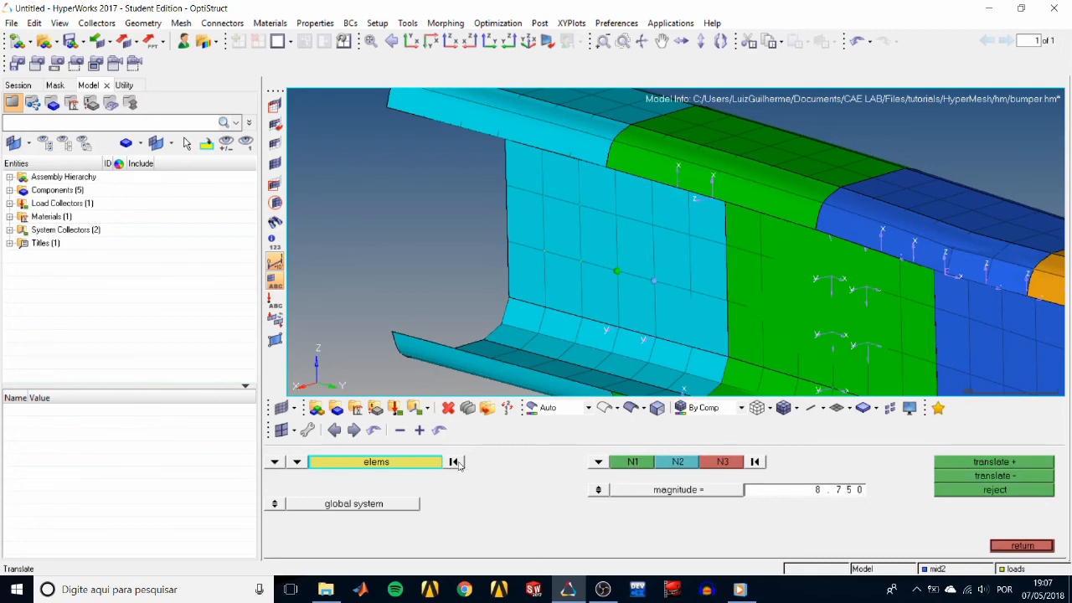
# - Select the first three elements from the free edge in the cyan web's middle row
pyautogui.click(535, 231)
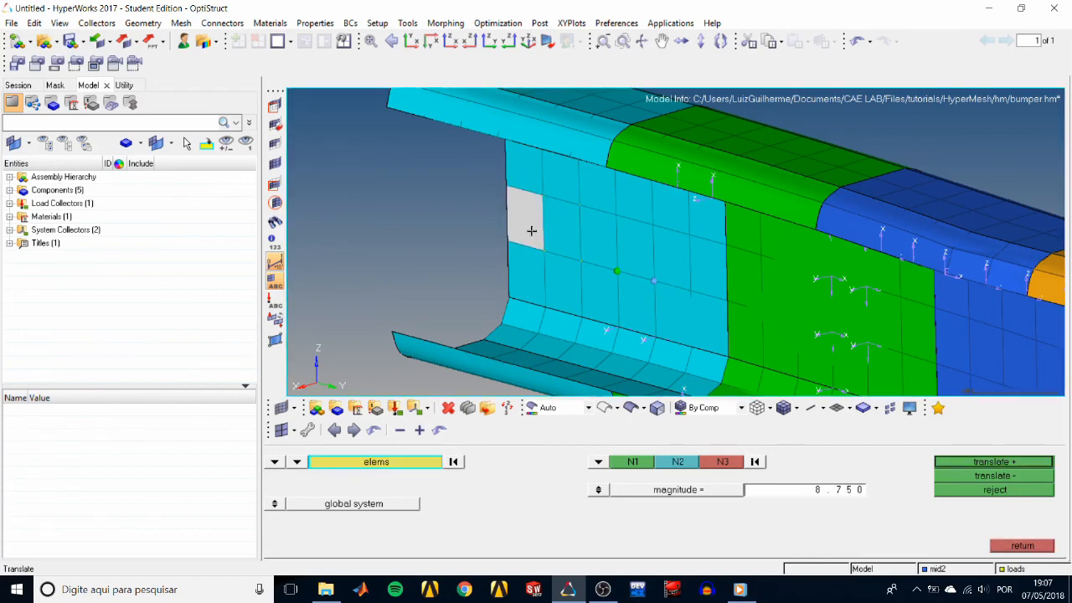
pyautogui.click(561, 231)
pyautogui.click(596, 237)
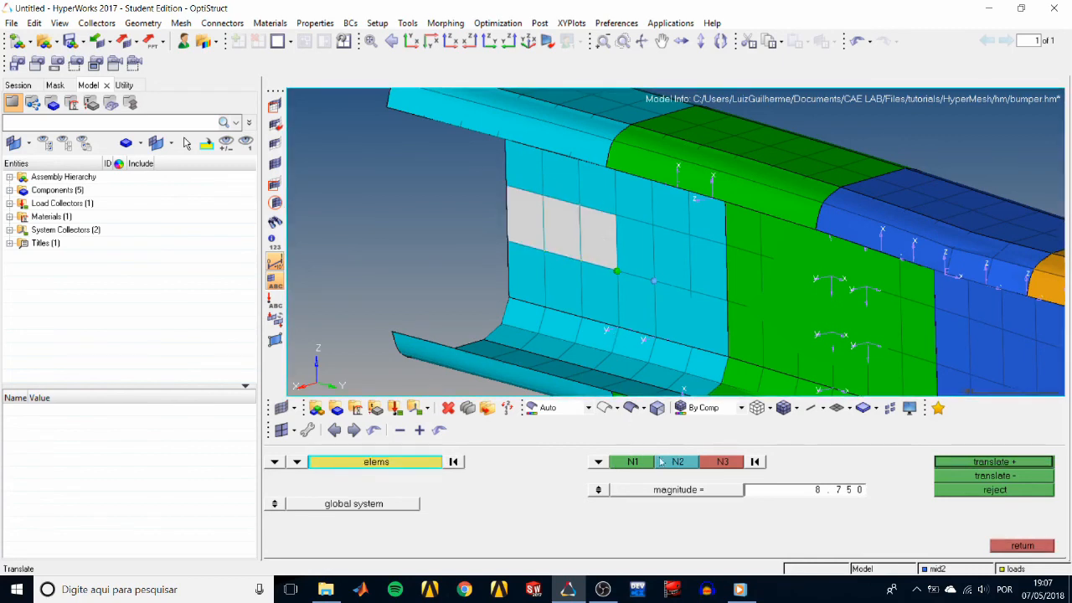
# - Redefine the direction plane with N1 at the selection's lower corner, N2 at the next node and N3 at the node above N2
pyautogui.click(755, 461)
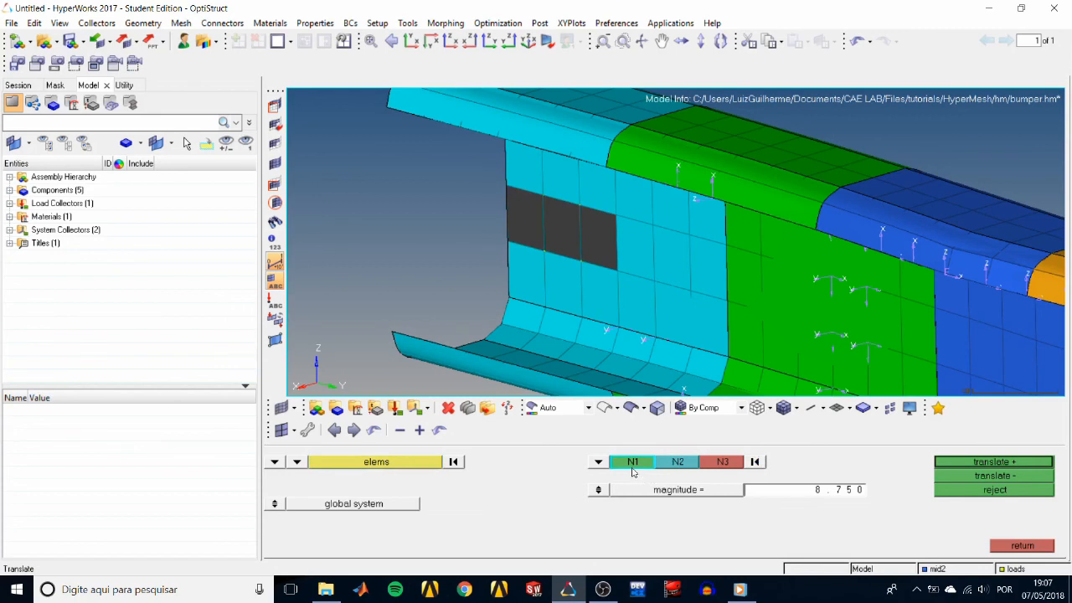
pyautogui.click(616, 271)
pyautogui.click(651, 278)
pyautogui.click(652, 225)
# - Translate the three elements by 8.75 normal to the N1-N2-N3 plane twice, and move them back to the web plane
pyautogui.click(959, 463)
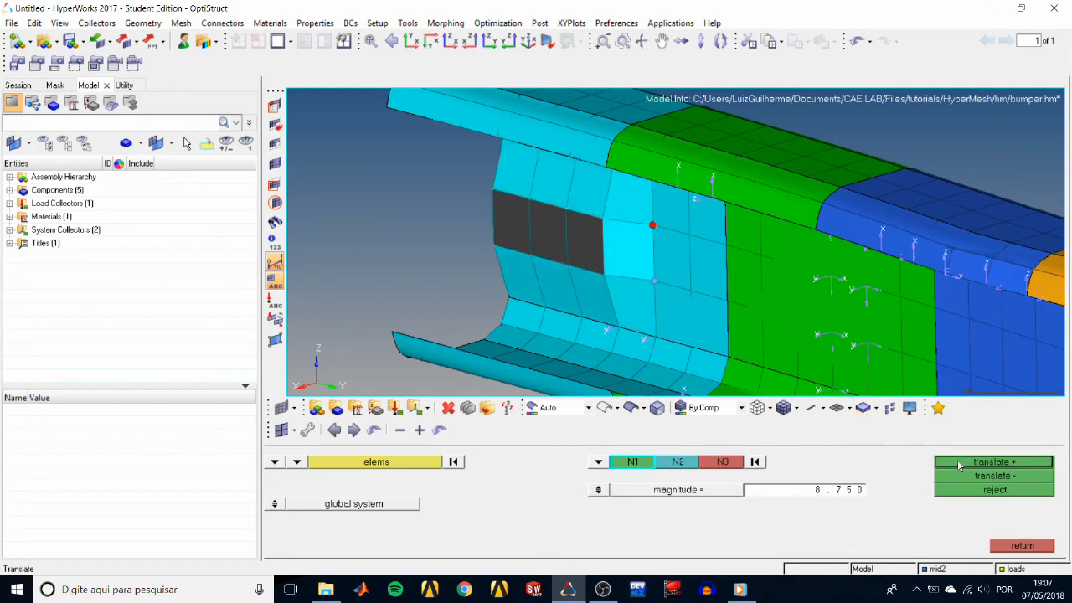
pyautogui.click(958, 463)
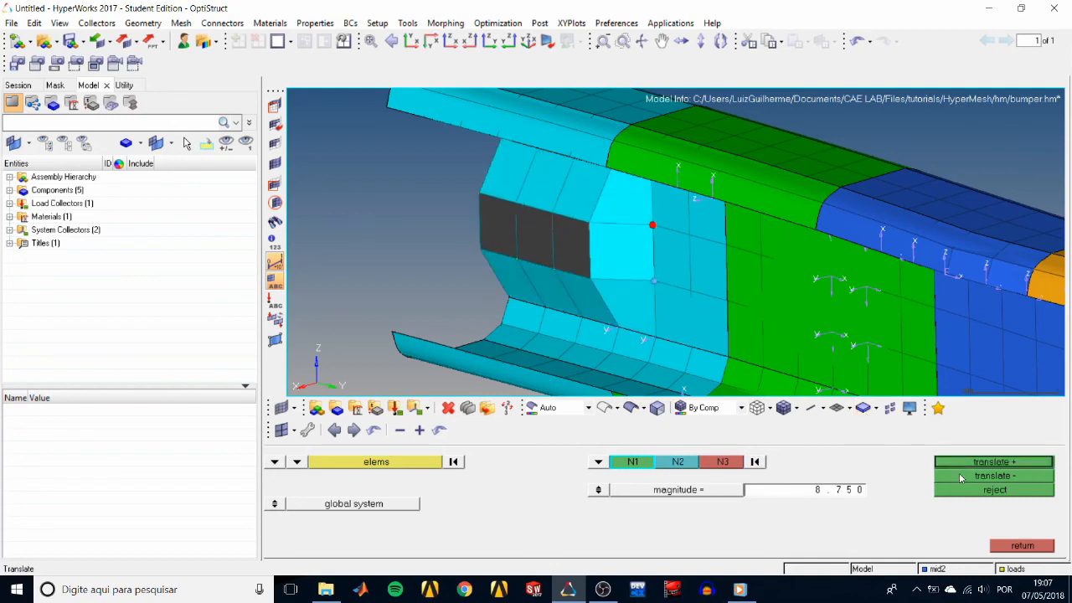
pyautogui.click(959, 474)
pyautogui.click(959, 474)
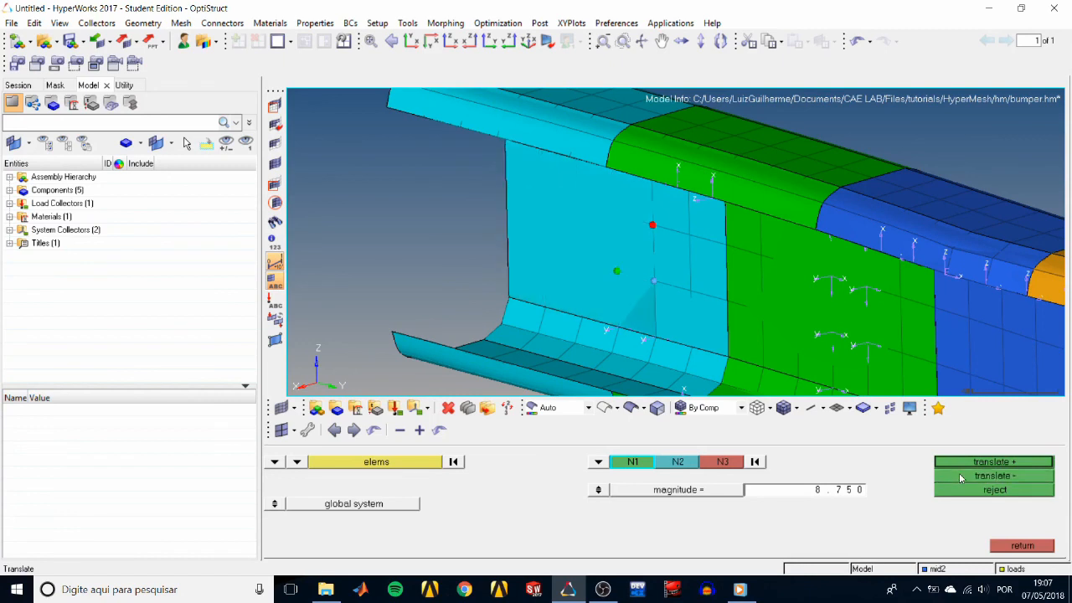
pyautogui.click(961, 463)
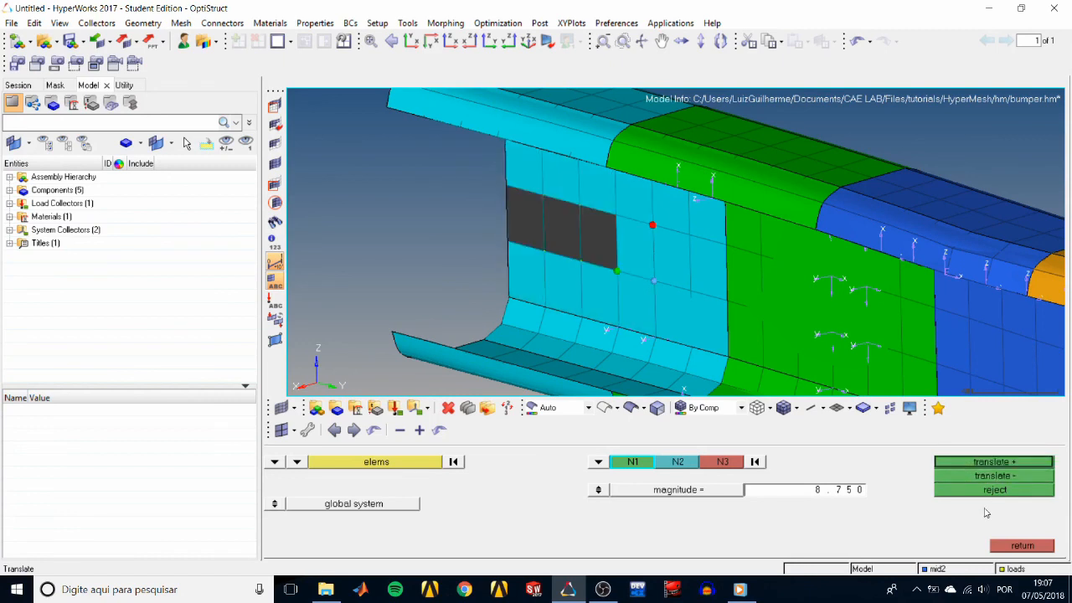